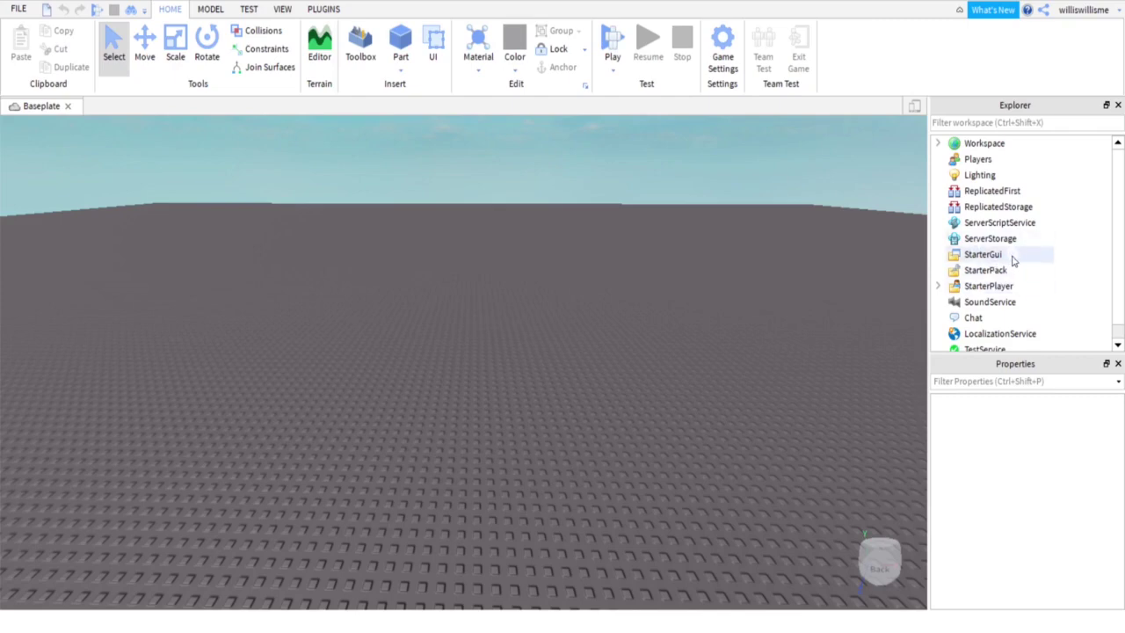
Insert a ScreenGui under StarterGui and rename it PlayerList
click(1012, 255)
click(978, 326)
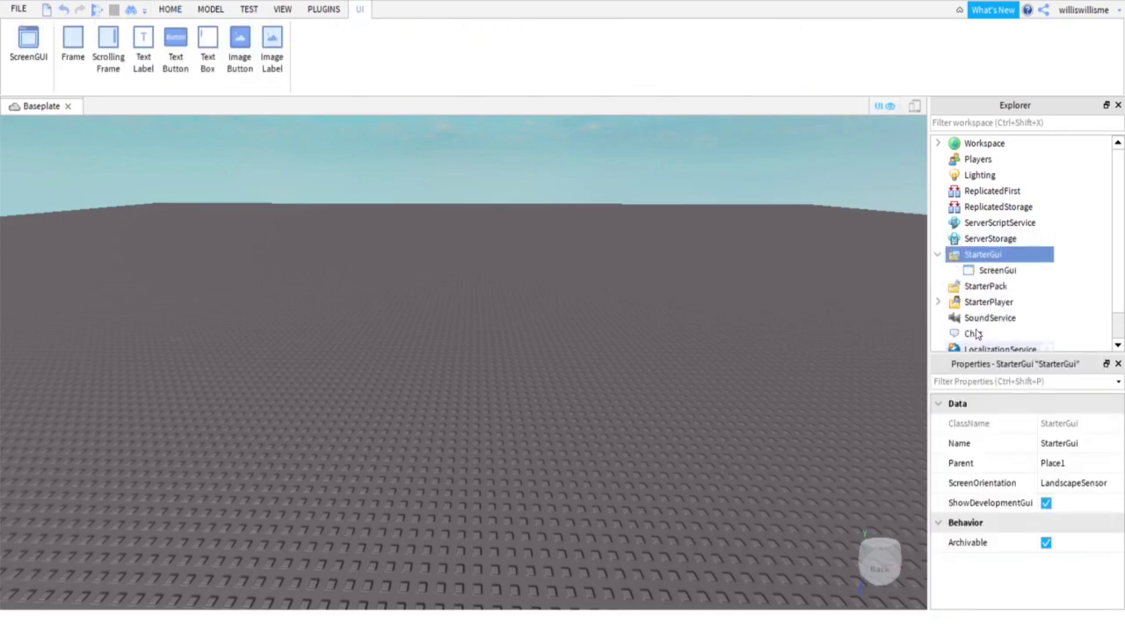
right_click(991, 272)
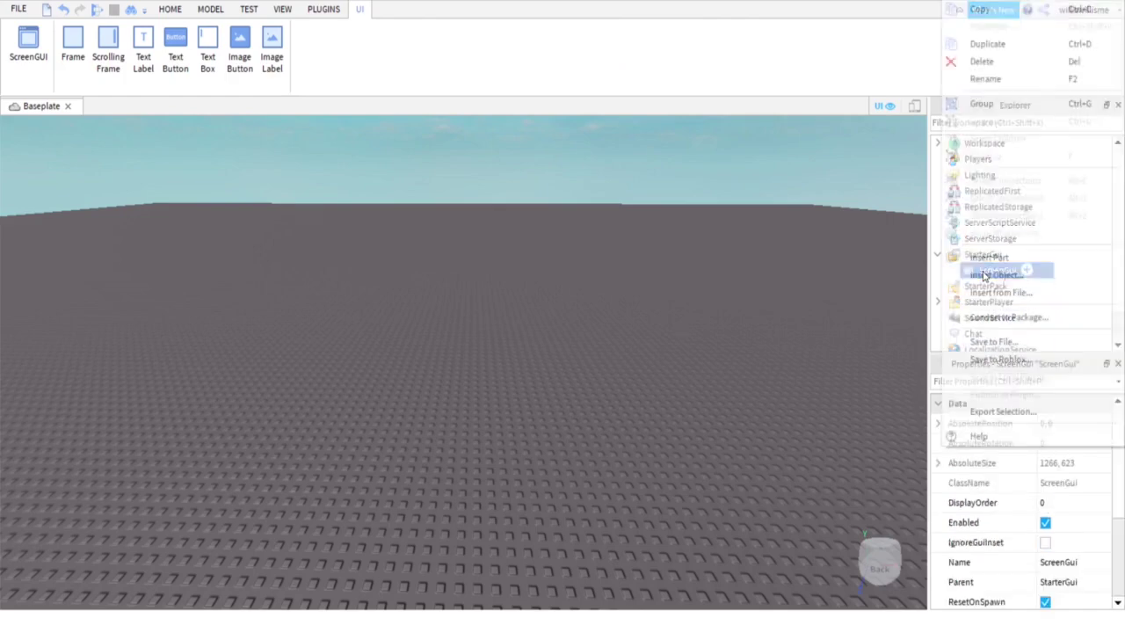
click(984, 79)
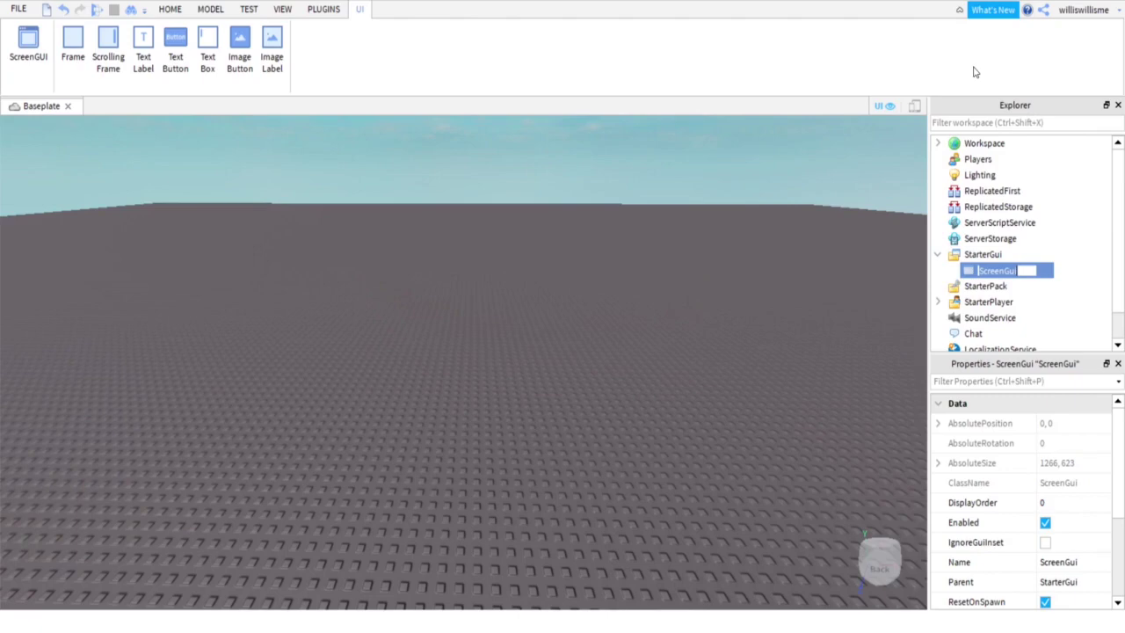
text(PlayerList)
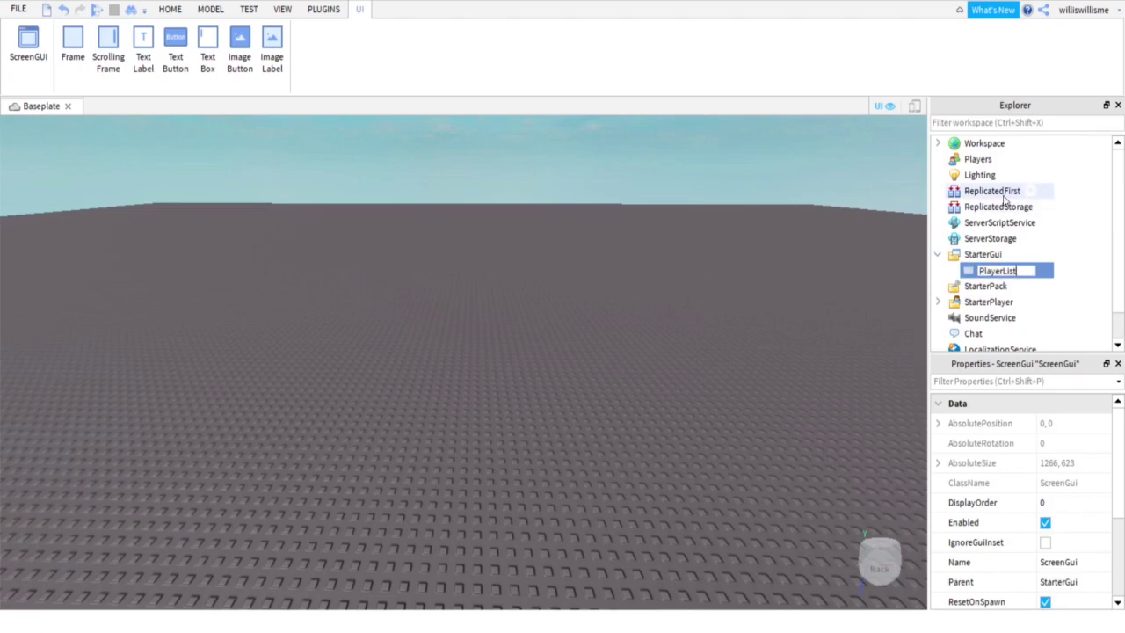
key(Return)
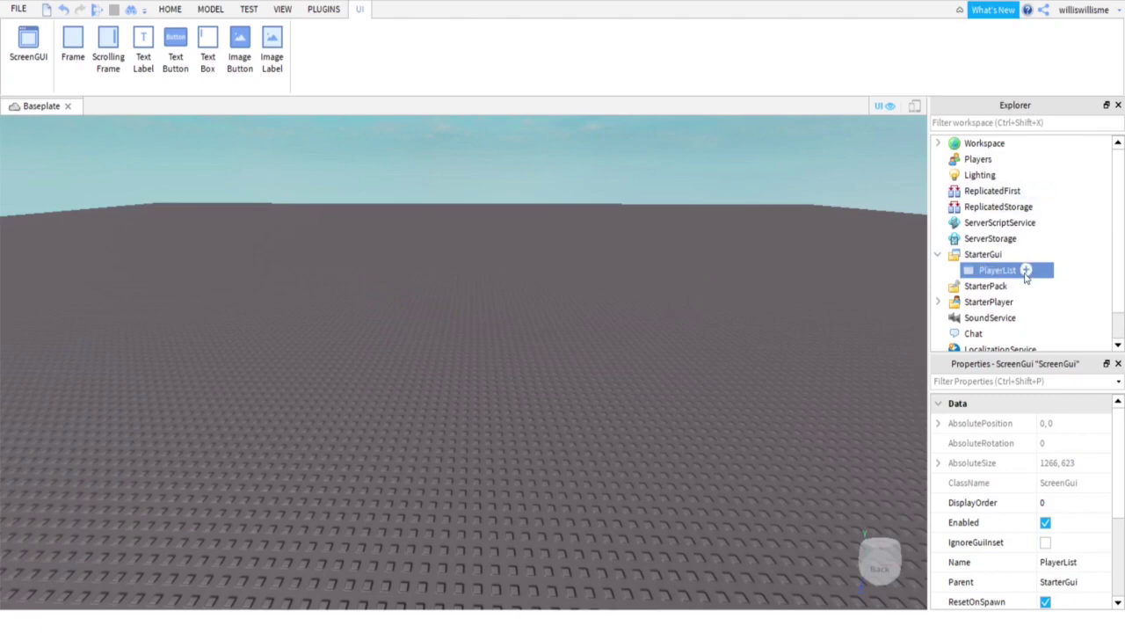
Insert a Frame inside PlayerList and rename it List
click(1025, 270)
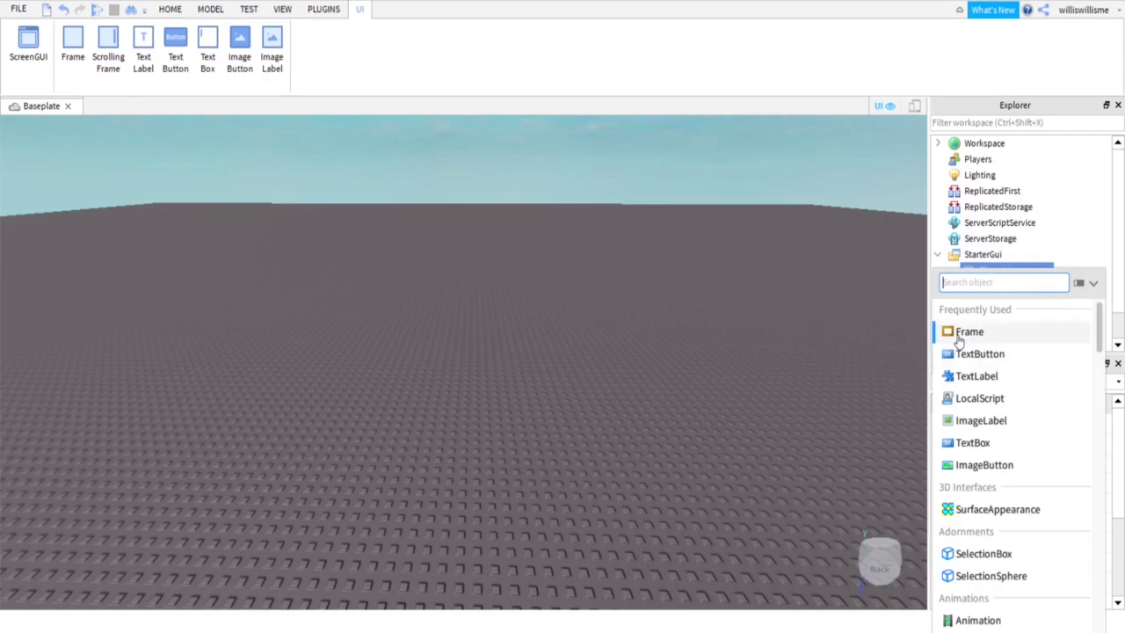
click(967, 332)
right_click(1006, 286)
click(987, 78)
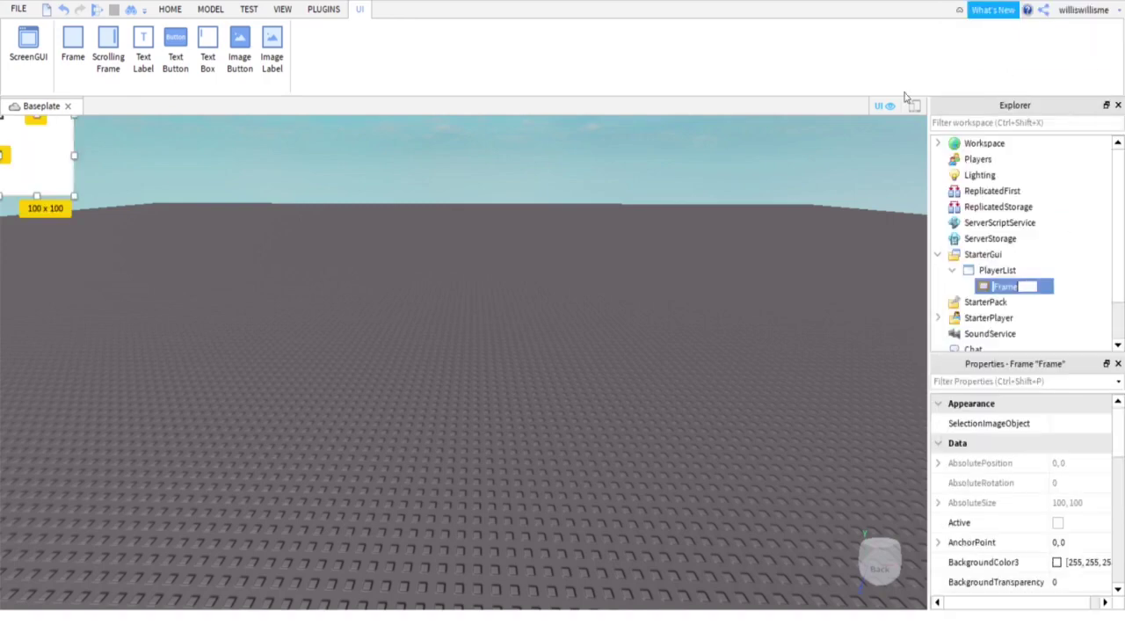
key(BackSpace)
text(List)
key(Return)
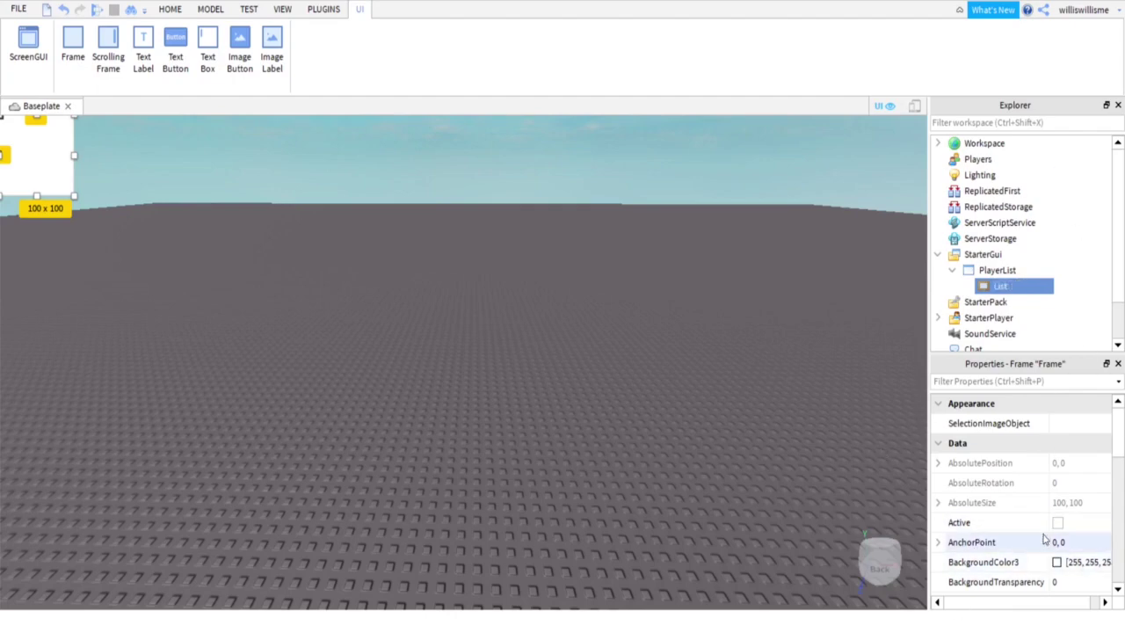
Set the List frame's Size scale values X and Y to 0
scroll(1042, 538, down, 4)
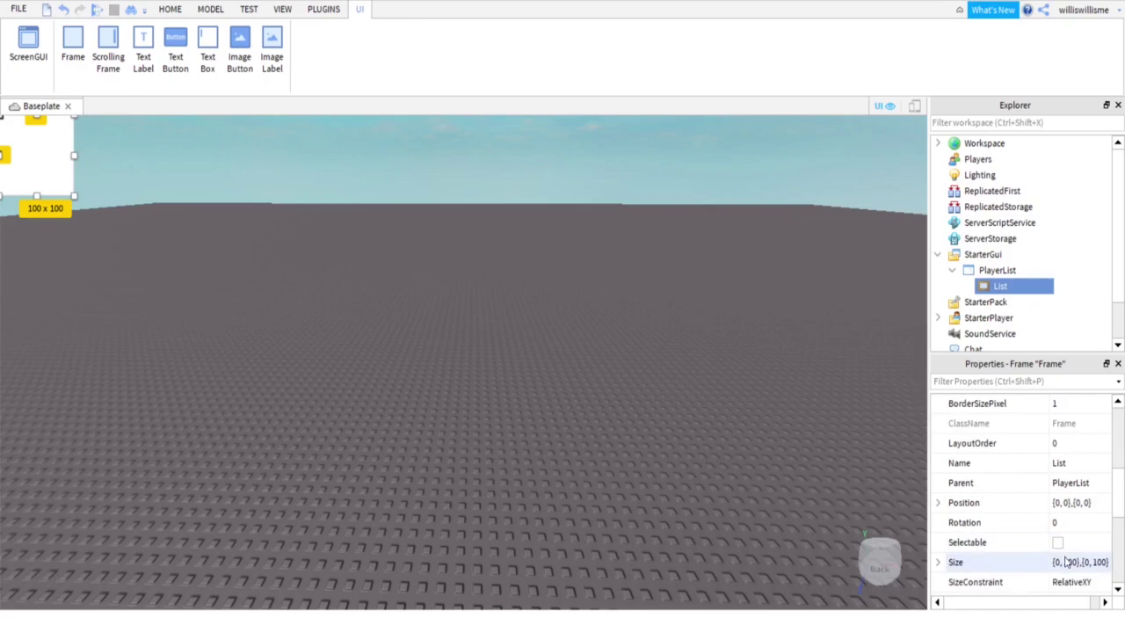
click(938, 563)
scroll(1070, 589, down, 2)
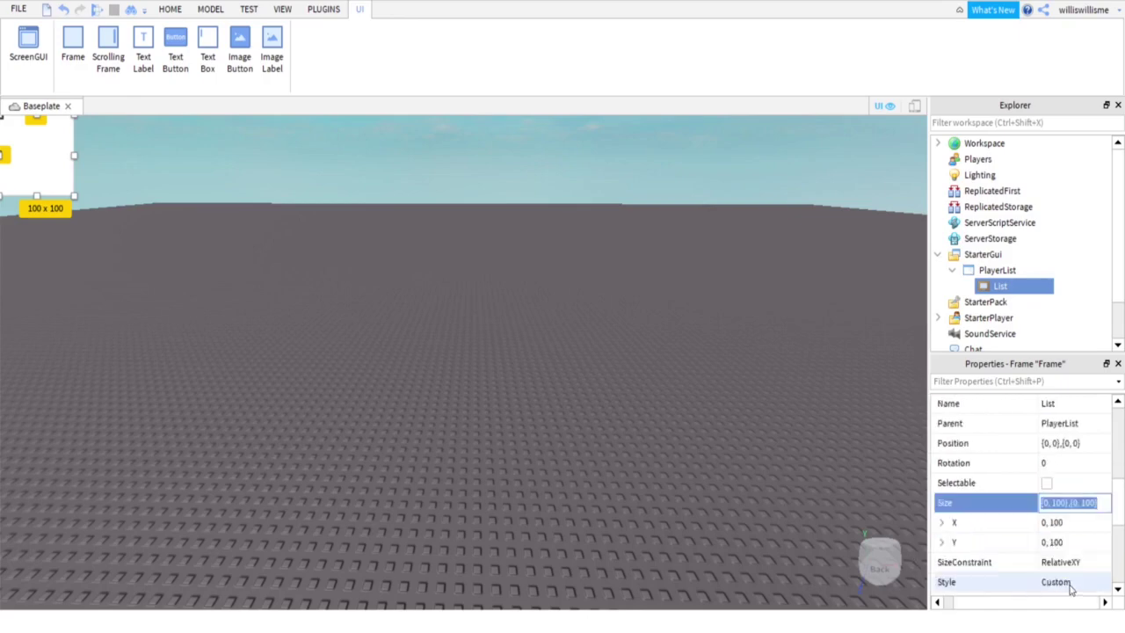
double_click(1071, 521)
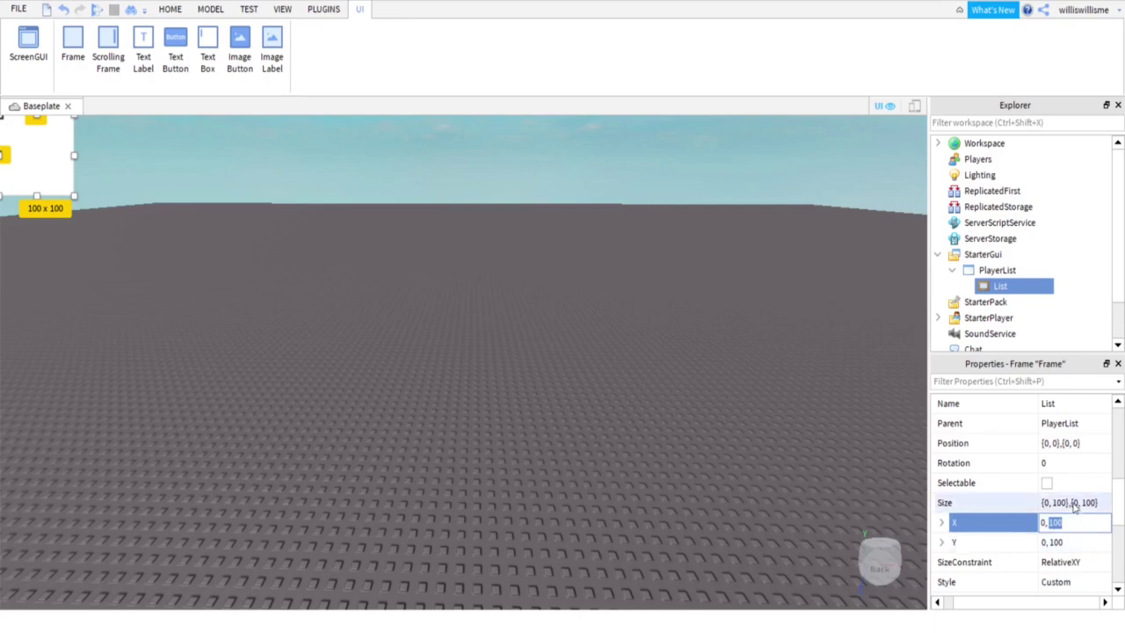
text(0,)
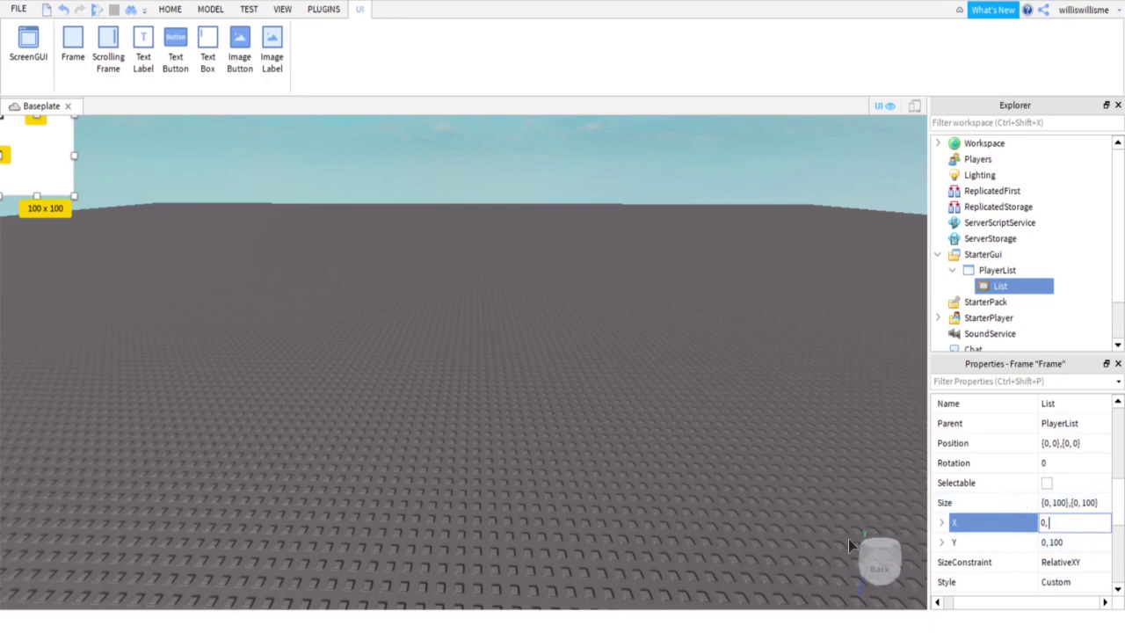
key(Tab)
text(0)
key(Return)
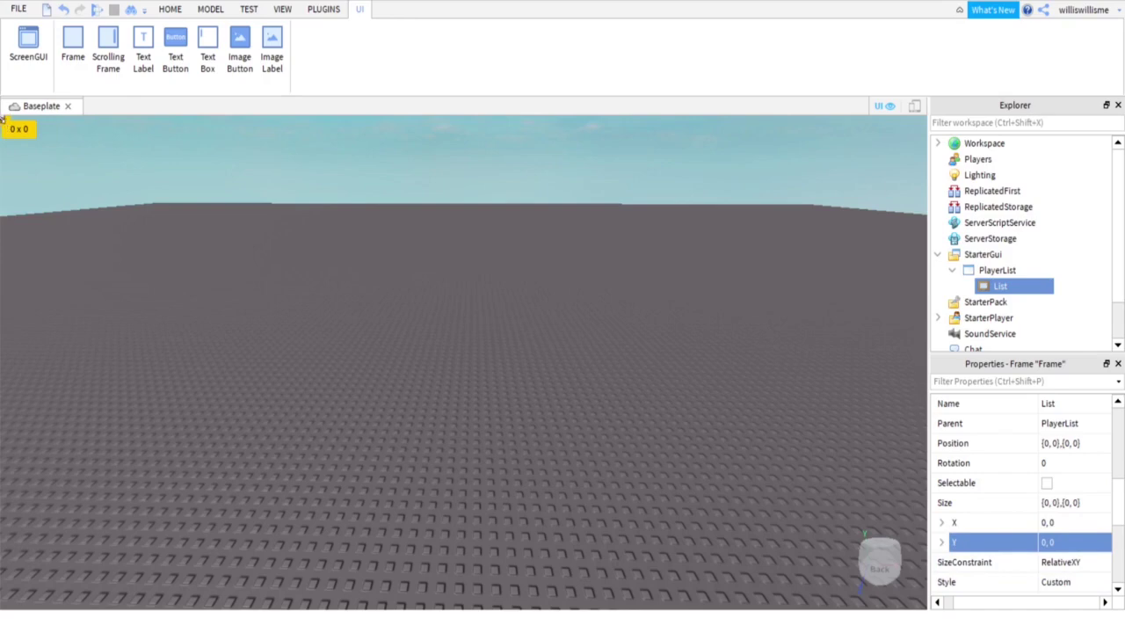
Resize List to 220 × 312 and move it to the screen's top-right corner
drag(5, 127, 163, 208)
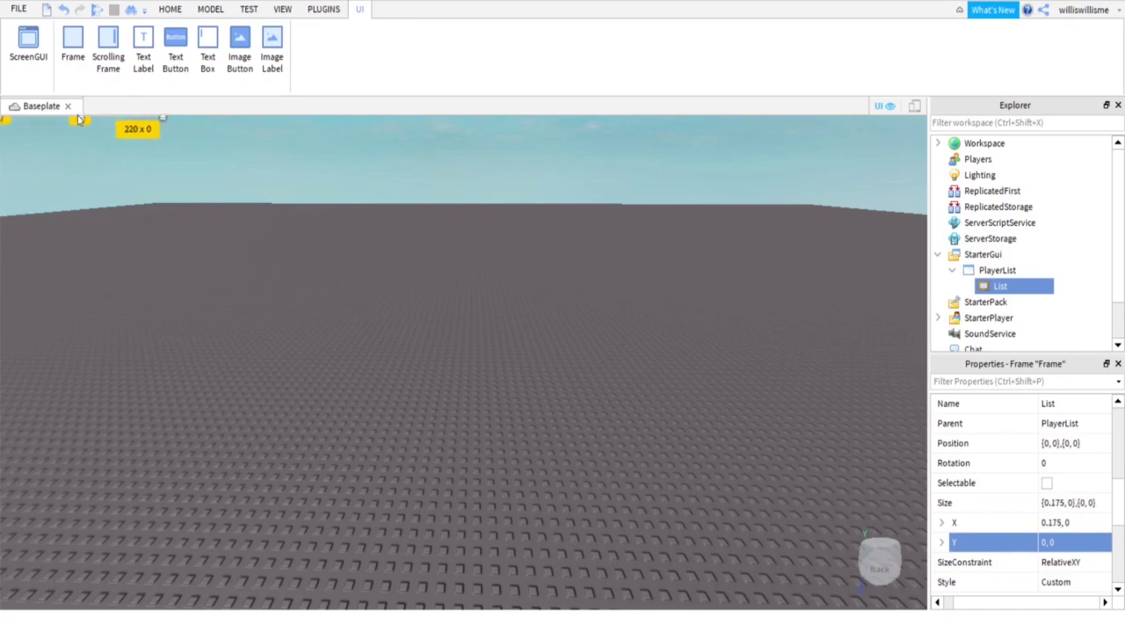
drag(80, 118, 107, 375)
drag(53, 257, 835, 299)
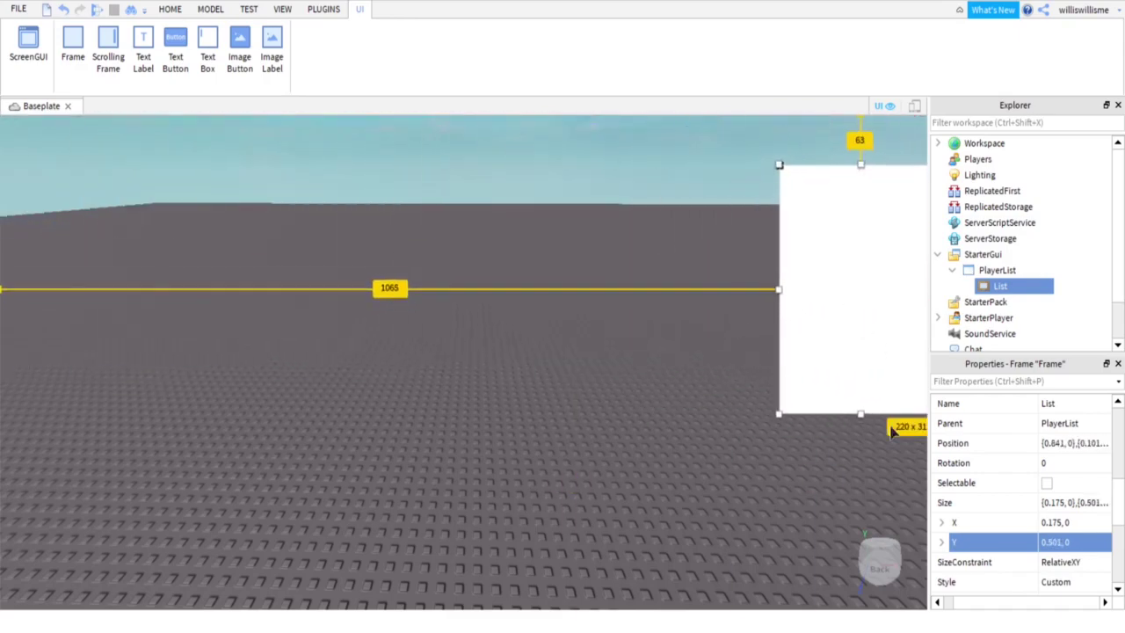
drag(832, 372, 806, 324)
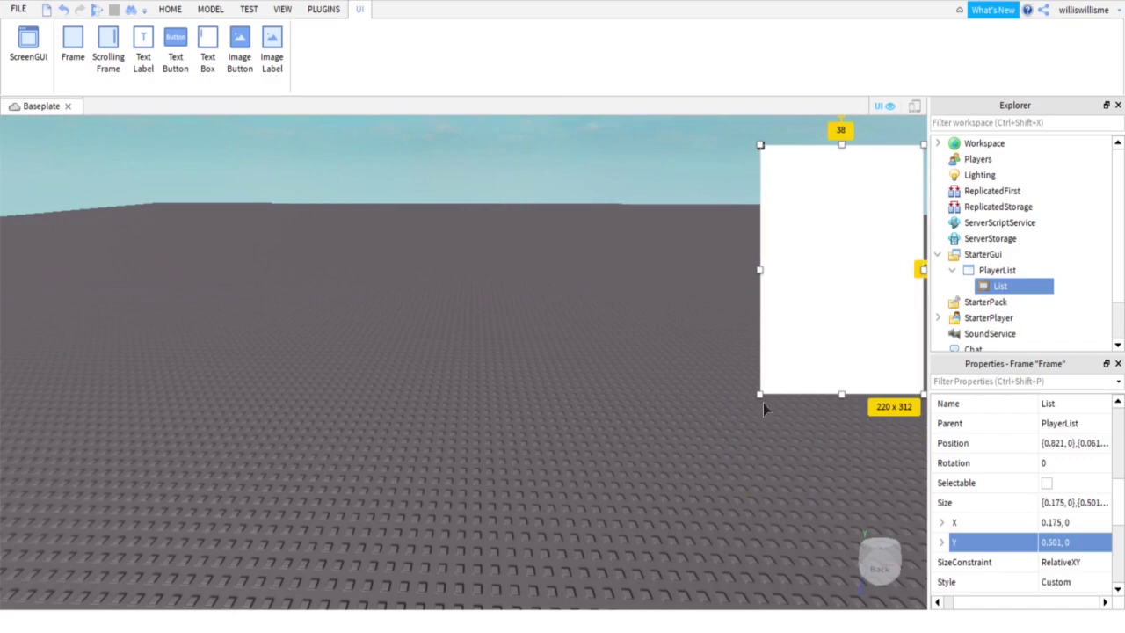
drag(835, 257, 838, 231)
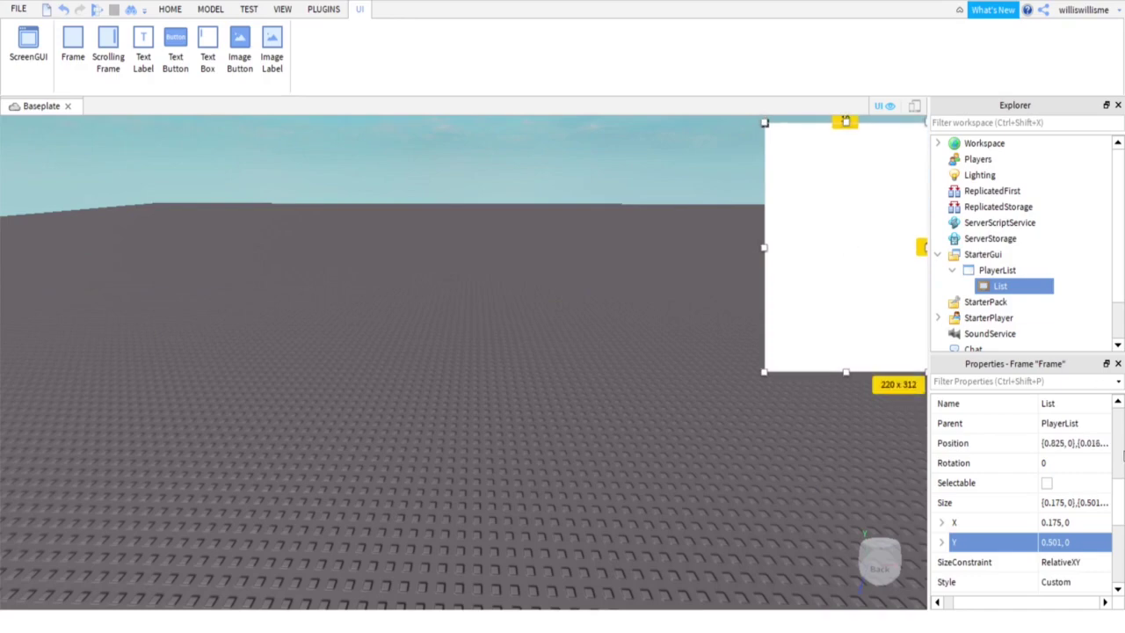
Set the List frame's BackgroundTransparency to 1, leaving only its outline
scroll(1055, 492, up, 6)
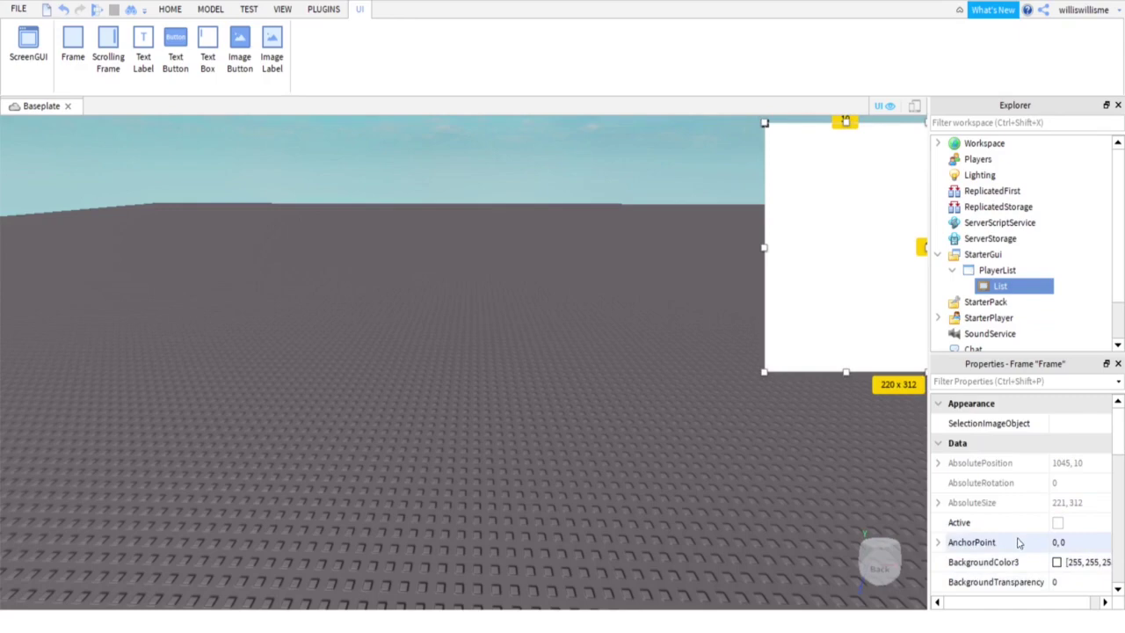
scroll(1018, 543, down, 1)
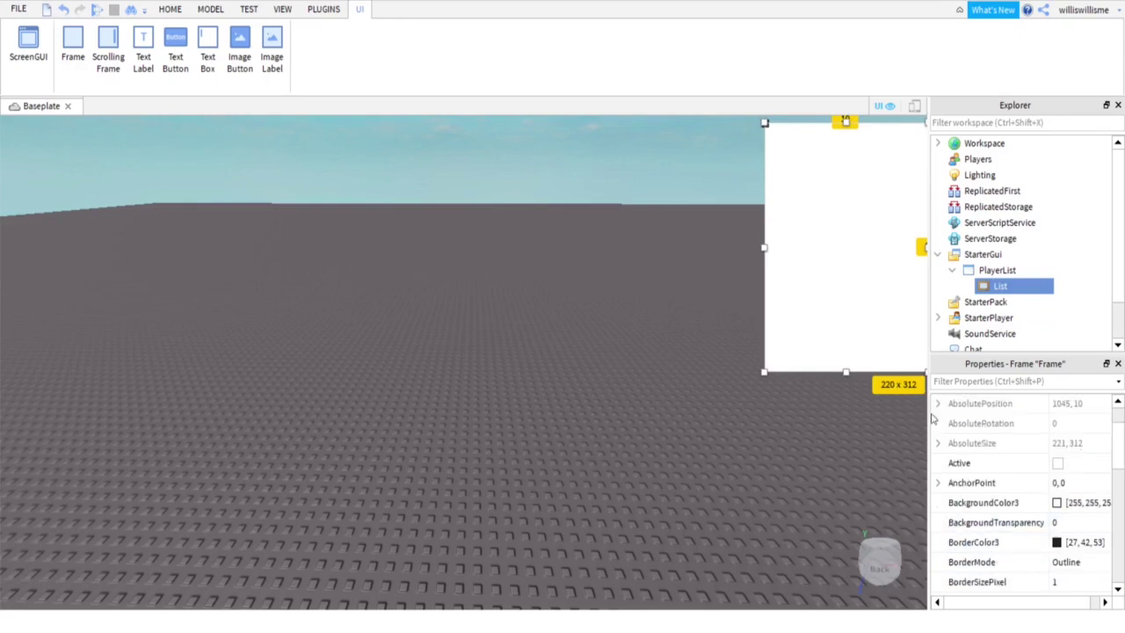
click(1068, 523)
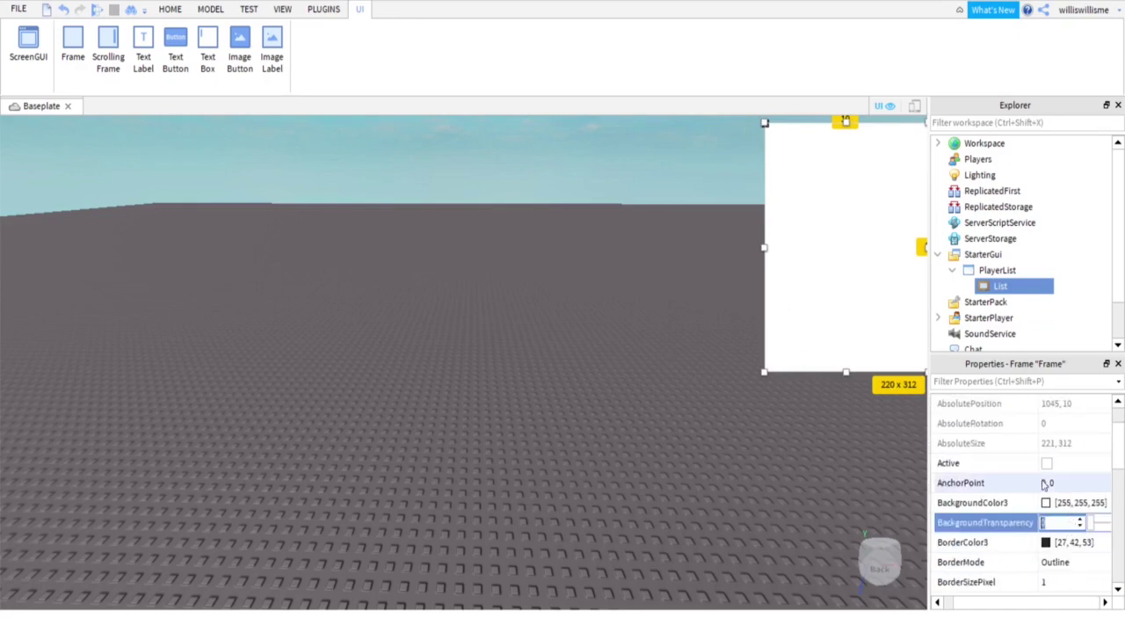
text(1)
scroll(1046, 541, down, 2)
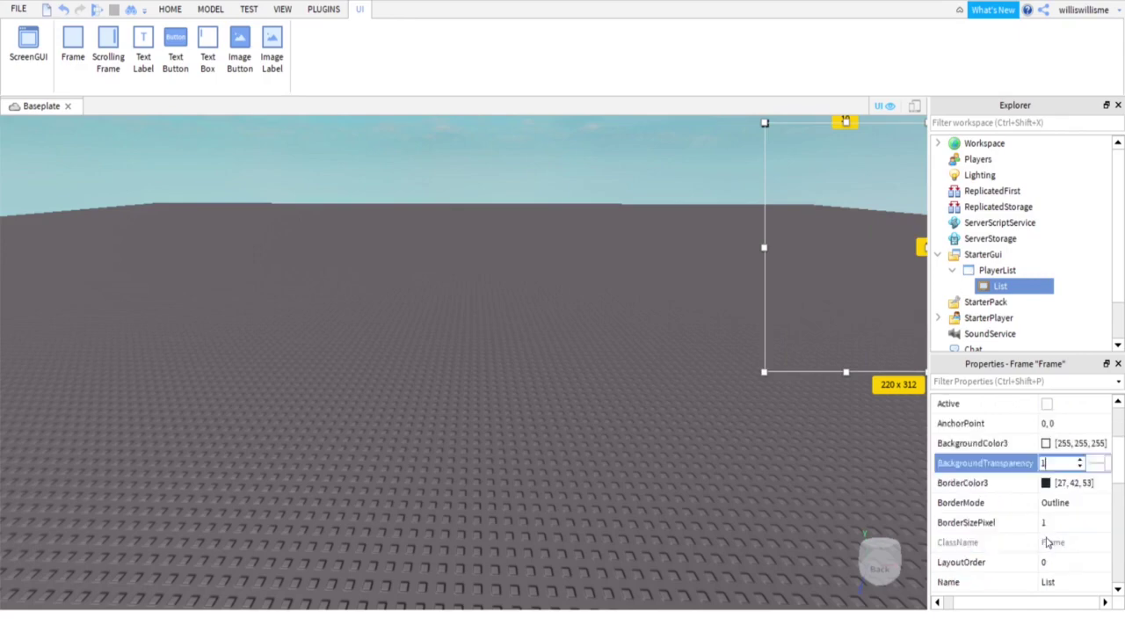
scroll(1045, 550, down, 1)
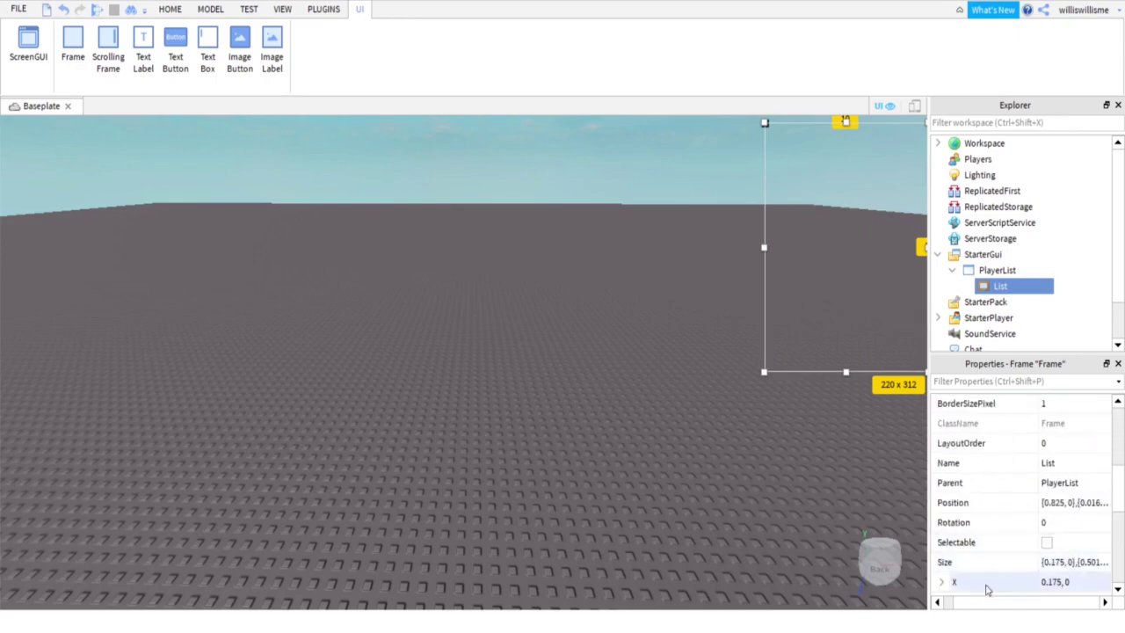
scroll(993, 572, down, 2)
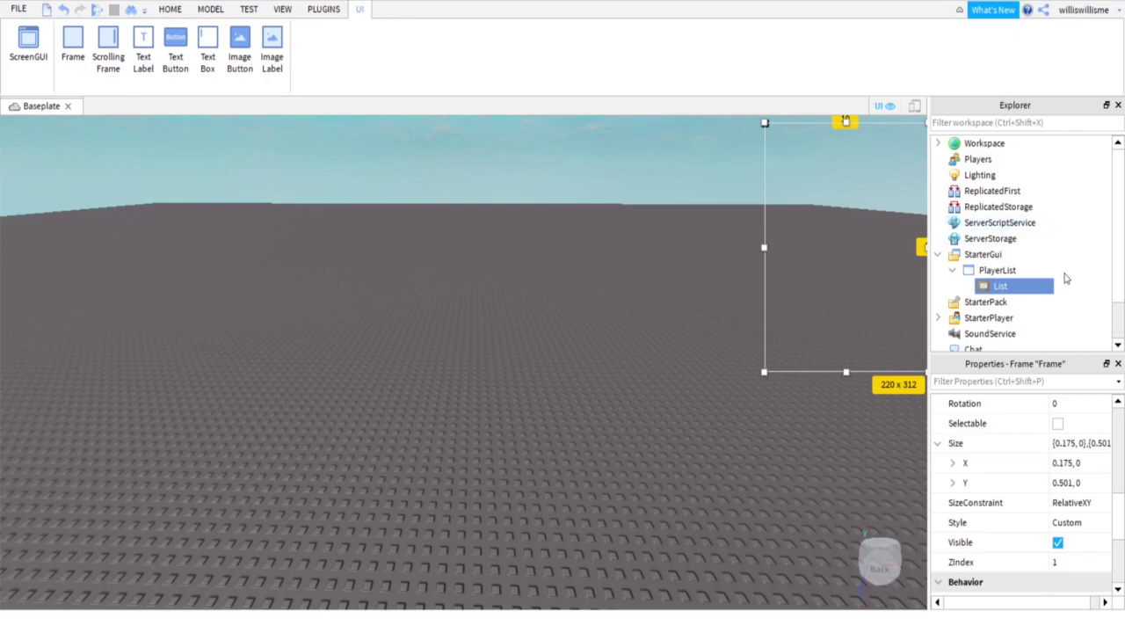
Add a LocalScript to PlayerList and replace its default code with the pasted leaderboard script
ctrl+click(1035, 286)
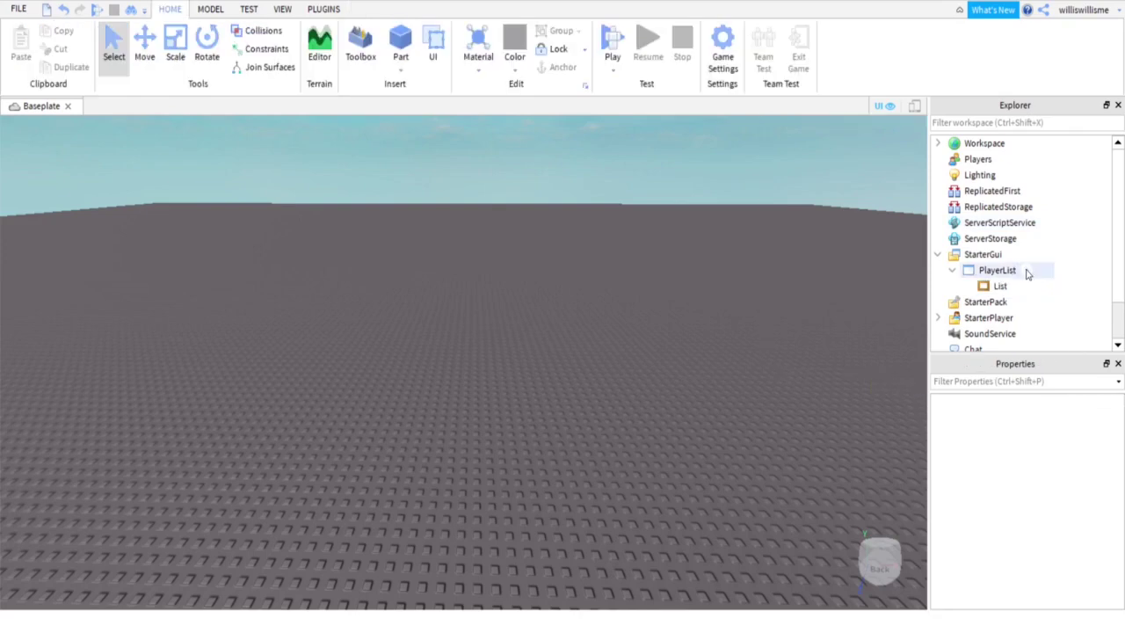
click(1027, 271)
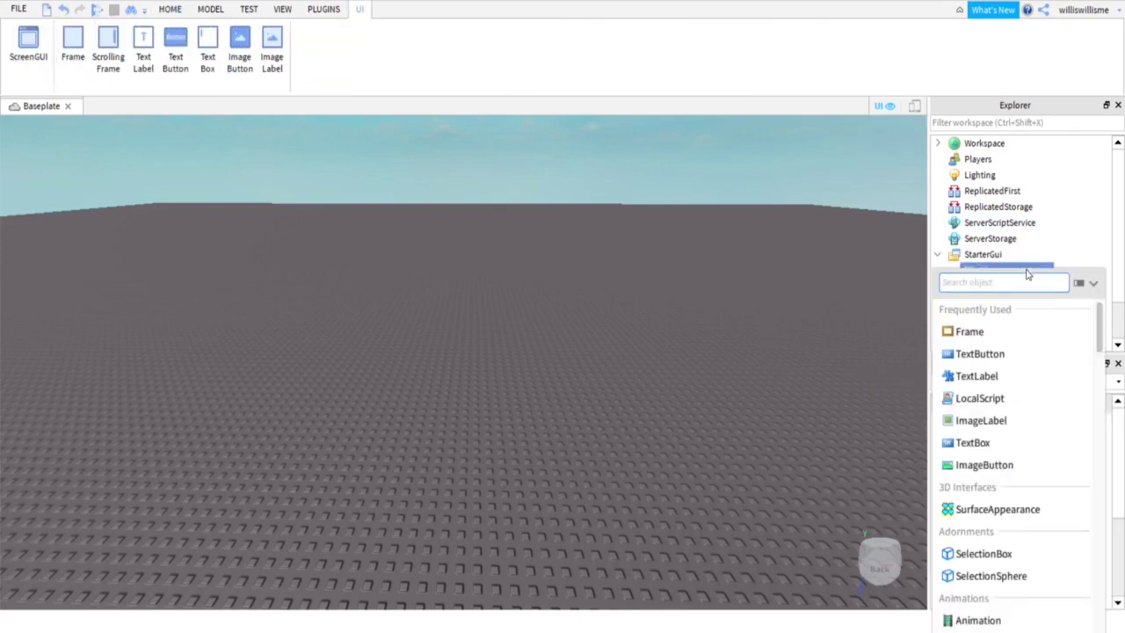
click(952, 403)
key(ctrl+a)
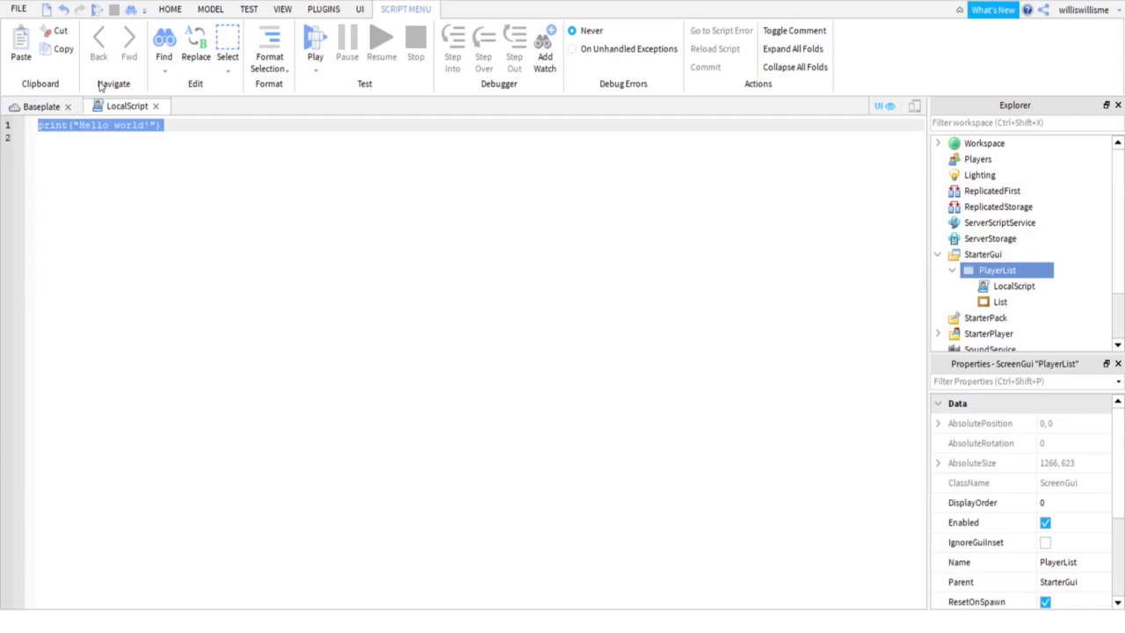
key(ctrl+v)
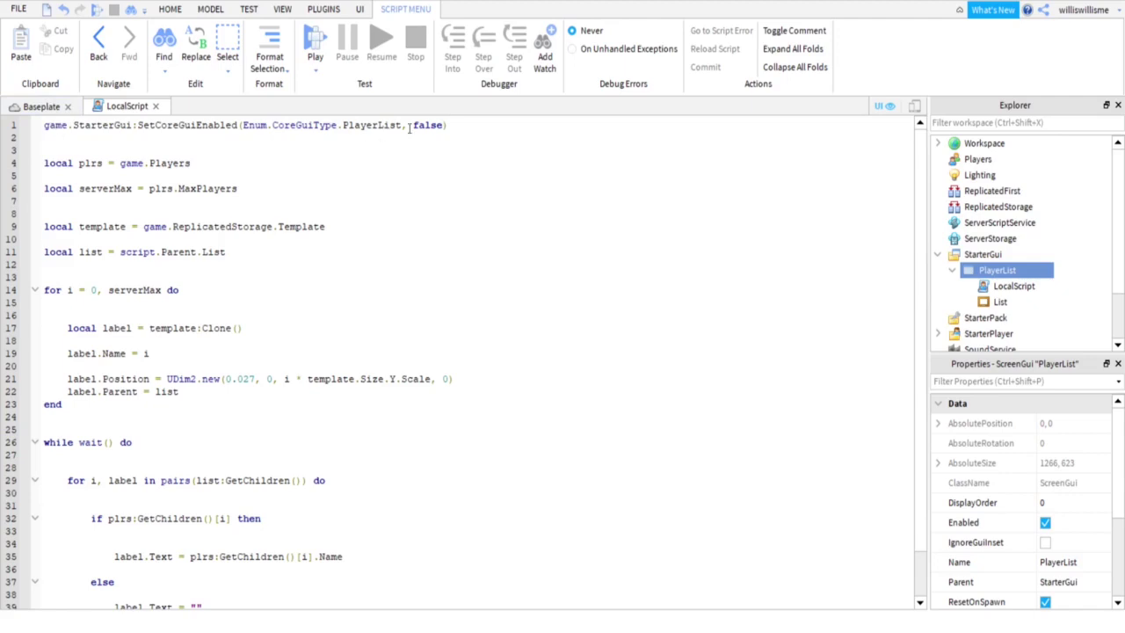
click(441, 121)
scroll(268, 300, down, 3)
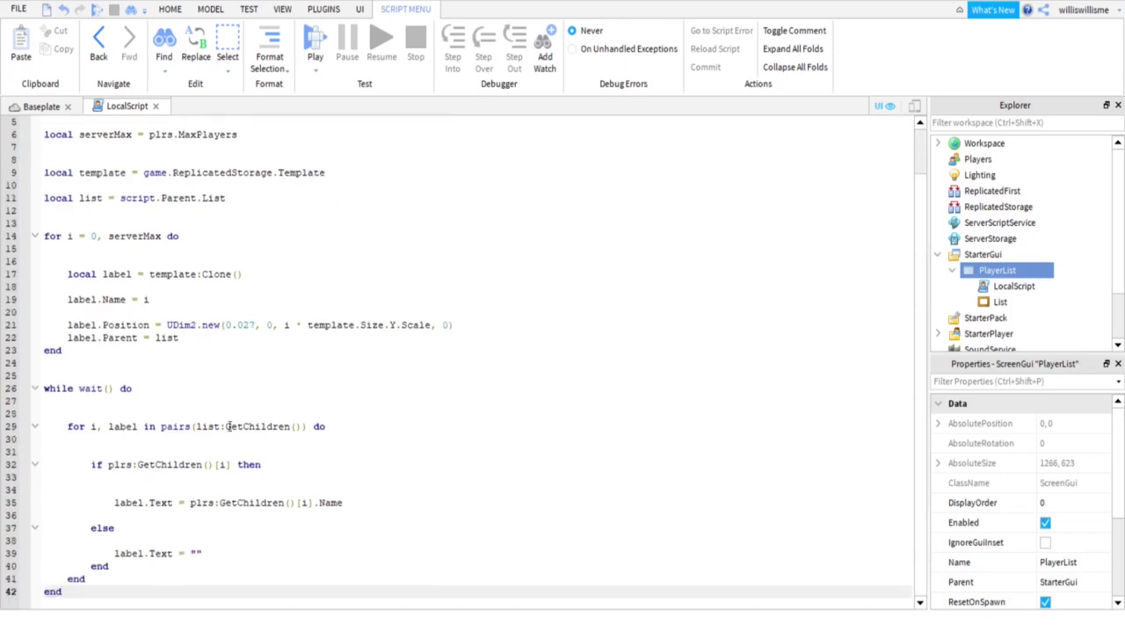
scroll(283, 406, up, 3)
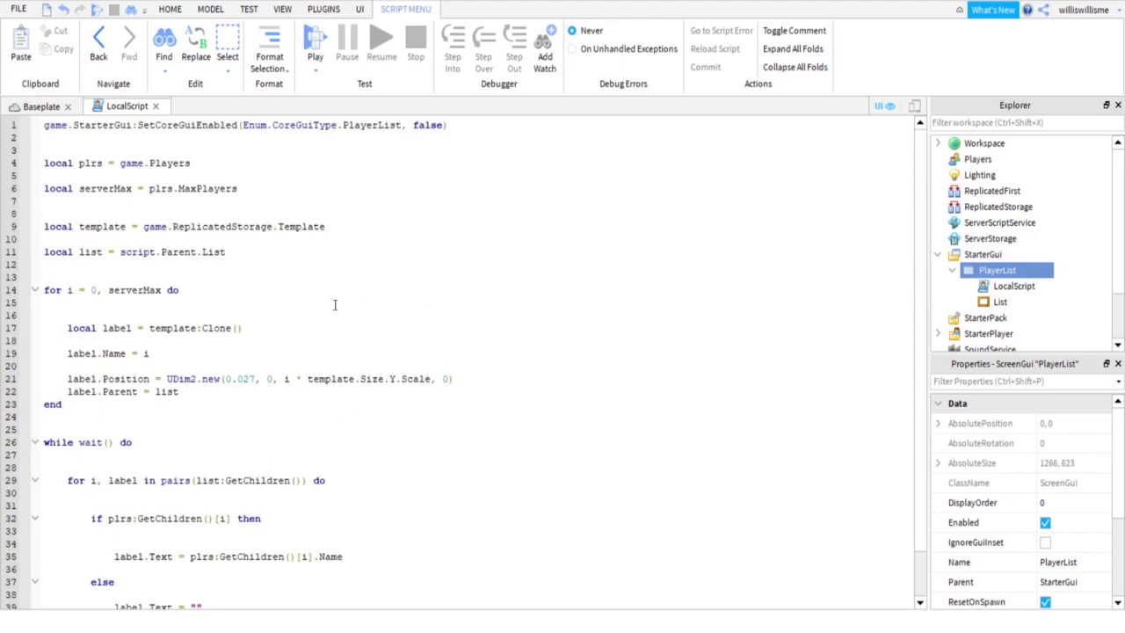
scroll(313, 439, down, 3)
scroll(311, 492, up, 3)
Insert a TextLabel inside List and rename it Template
click(1022, 305)
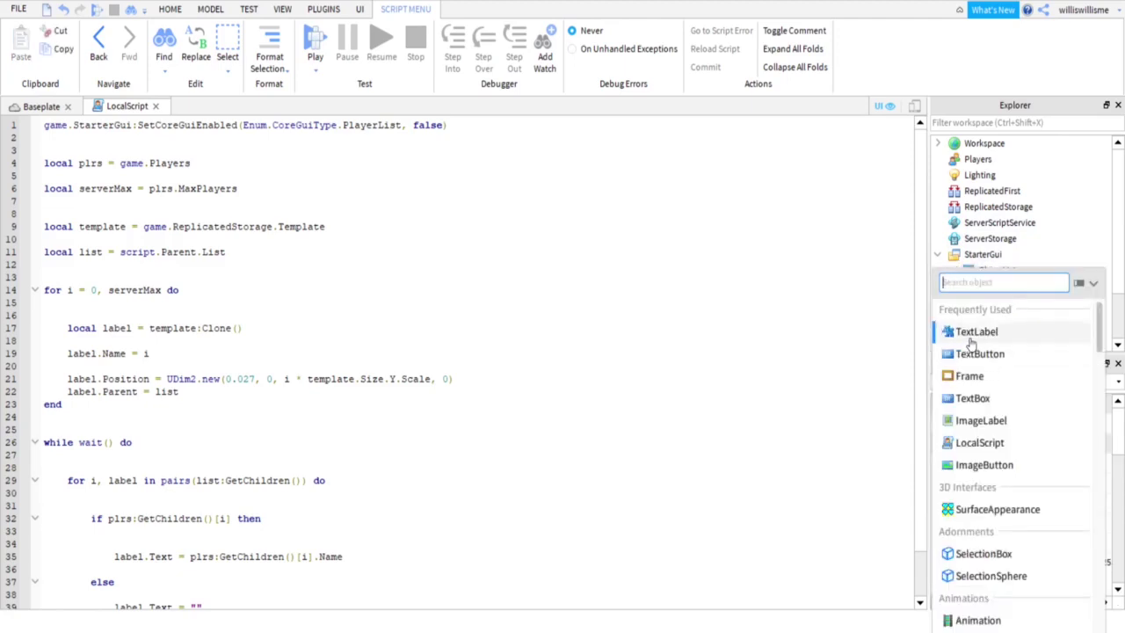
click(970, 334)
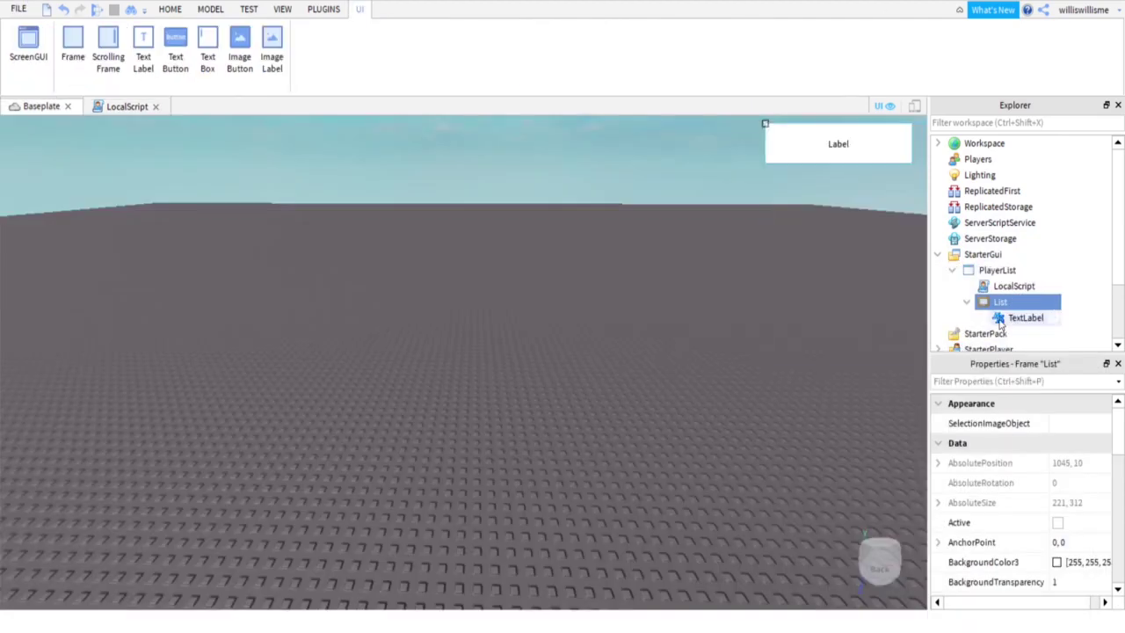
right_click(999, 320)
click(985, 78)
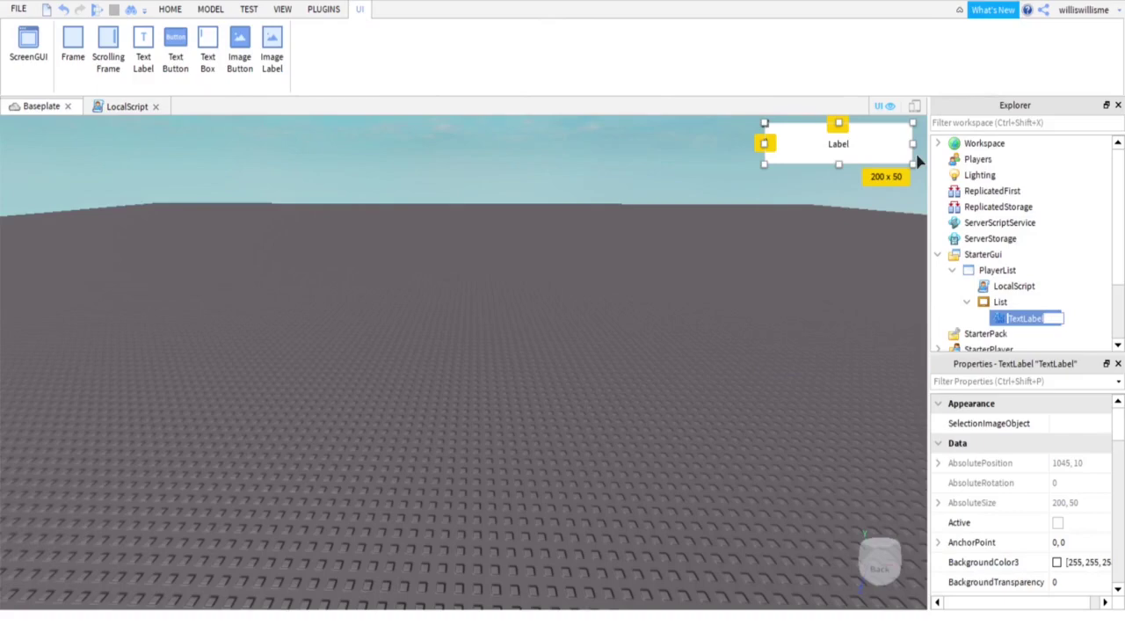
text(Template)
key(Return)
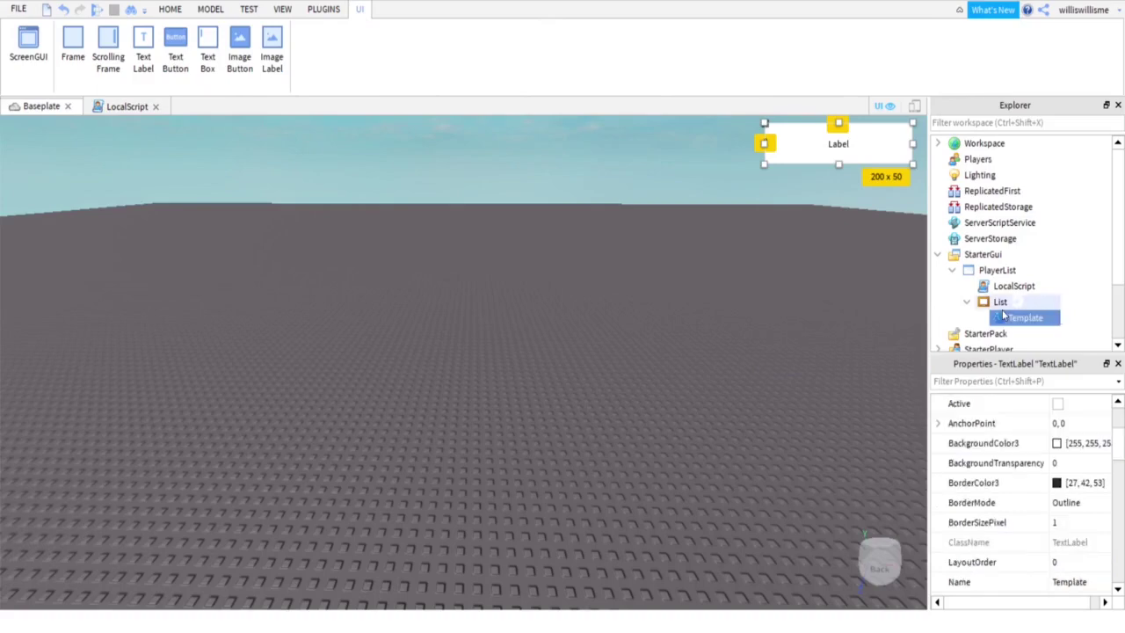
Give Template a black BackgroundColor3 with BackgroundTransparency 0.5
click(1056, 445)
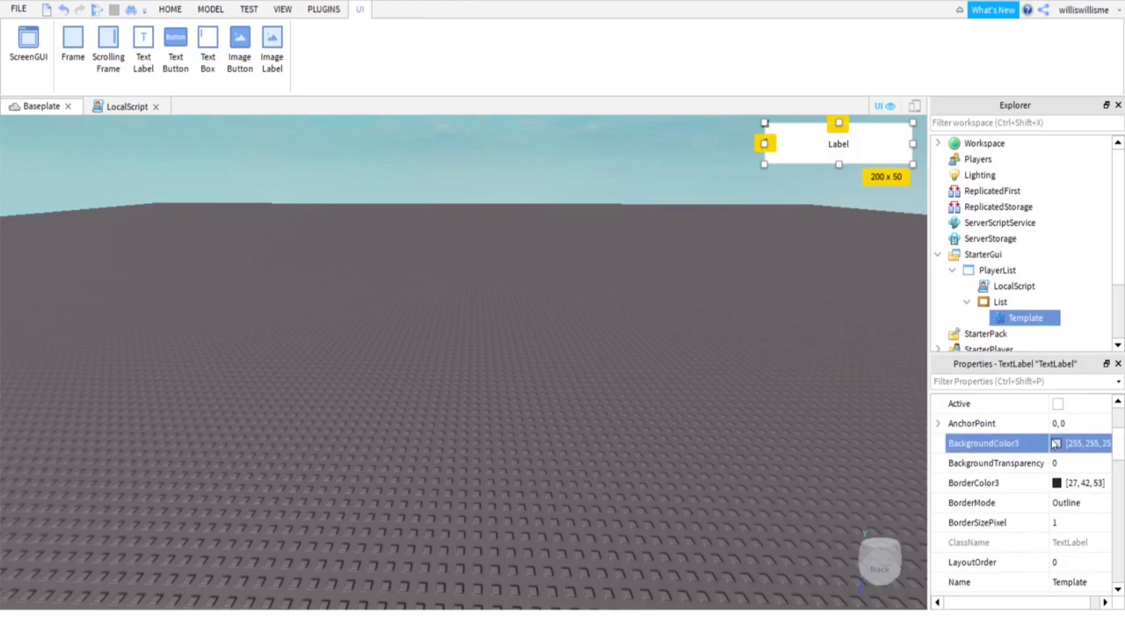
click(1056, 444)
drag(743, 220, 736, 334)
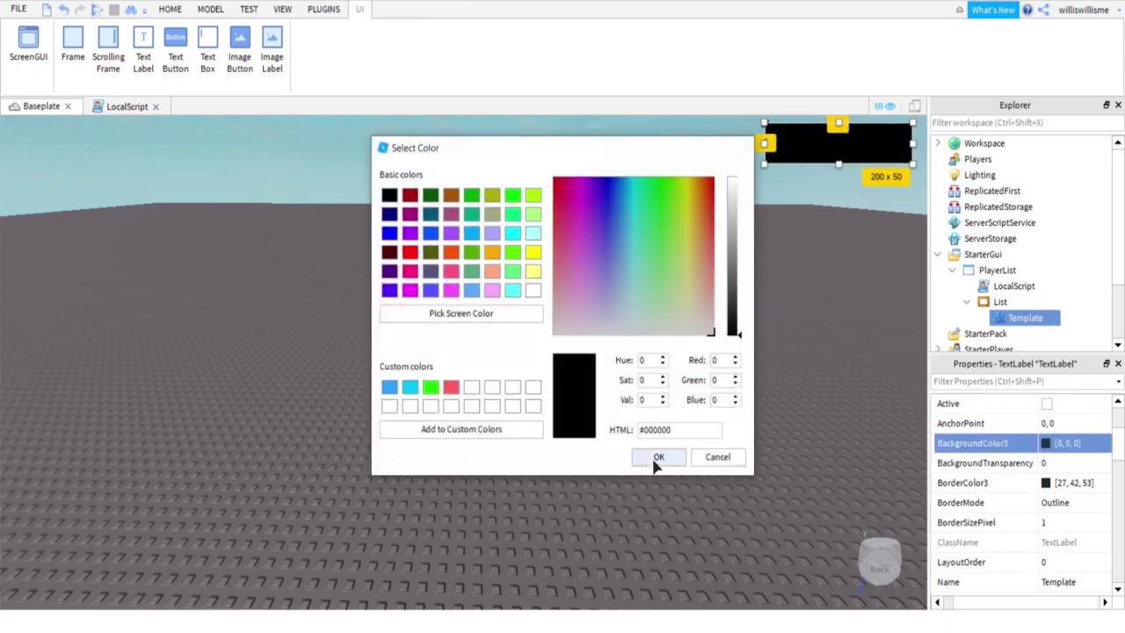
click(658, 459)
click(1079, 463)
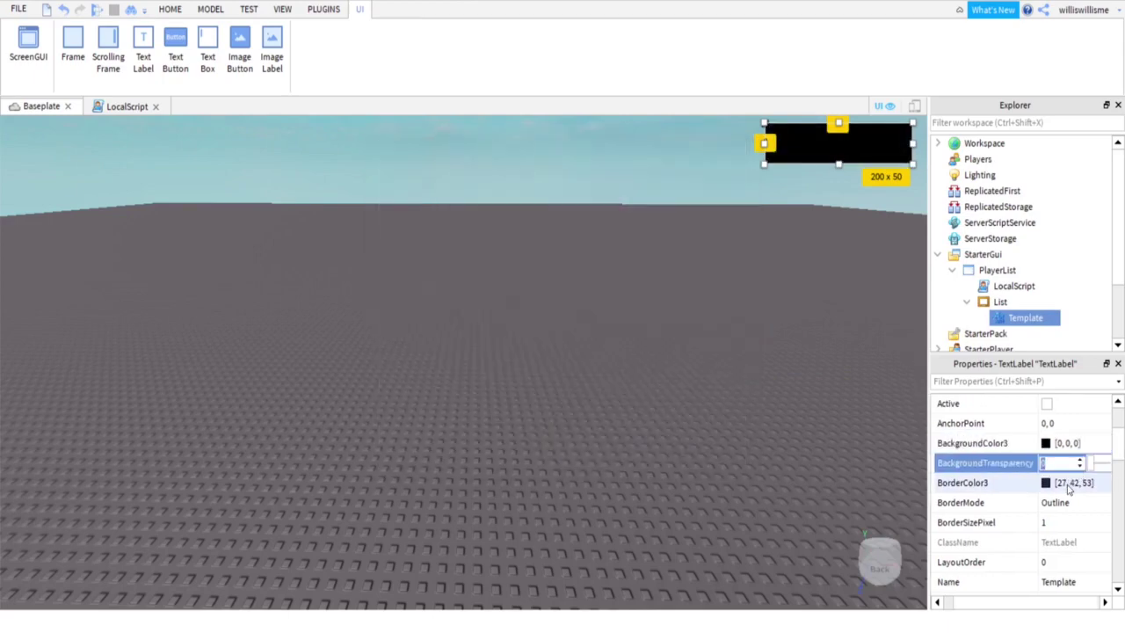
text(0.5)
key(Return)
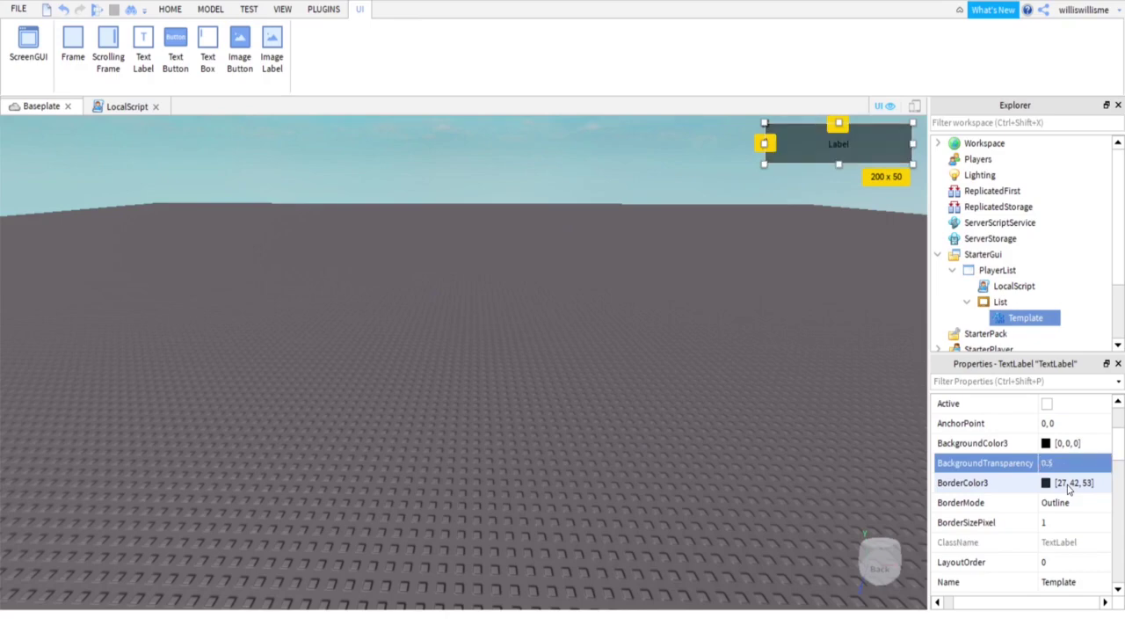
Set Template's TextColor3 to white [255, 255, 255]
scroll(1046, 527, down, 8)
scroll(1046, 433, up, 1)
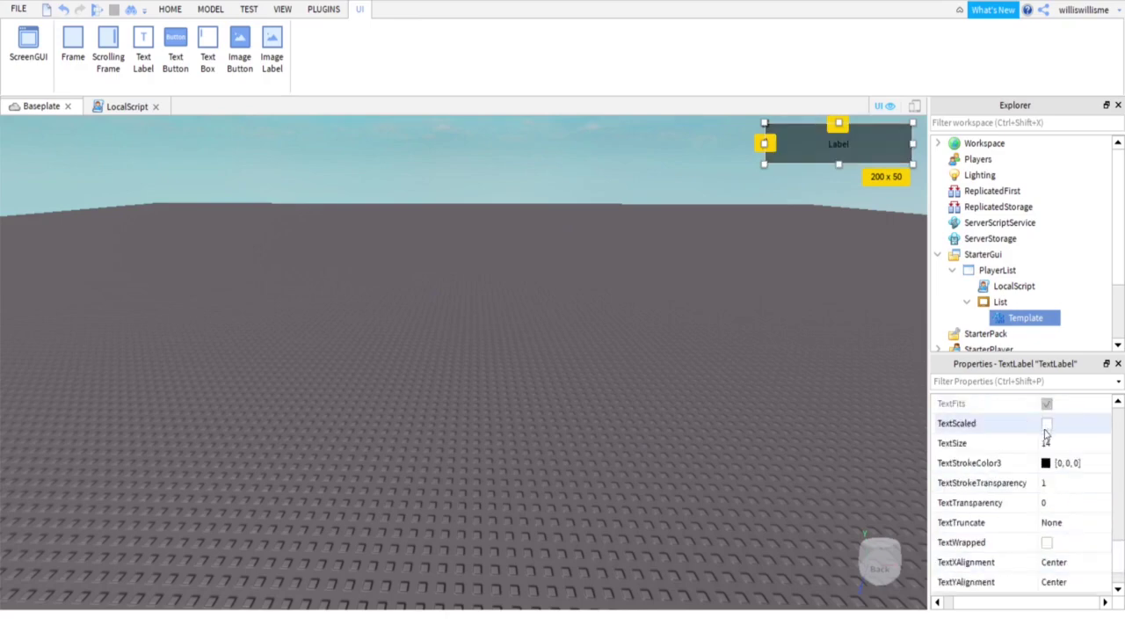
scroll(1046, 435, up, 1)
click(1047, 444)
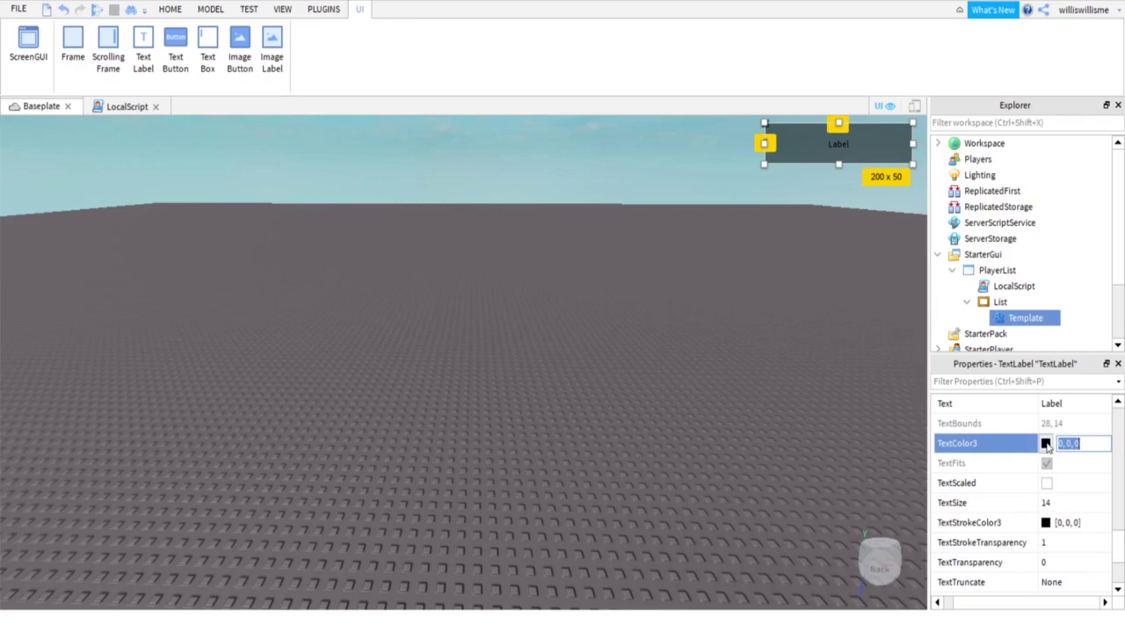
click(1046, 443)
click(733, 187)
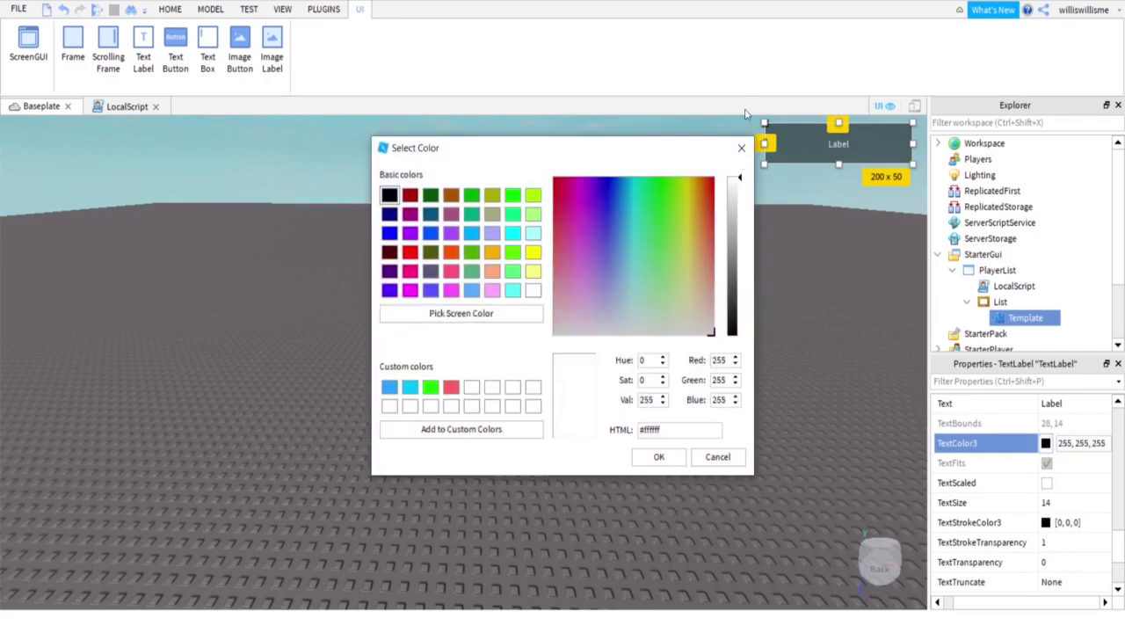
click(658, 456)
click(1067, 406)
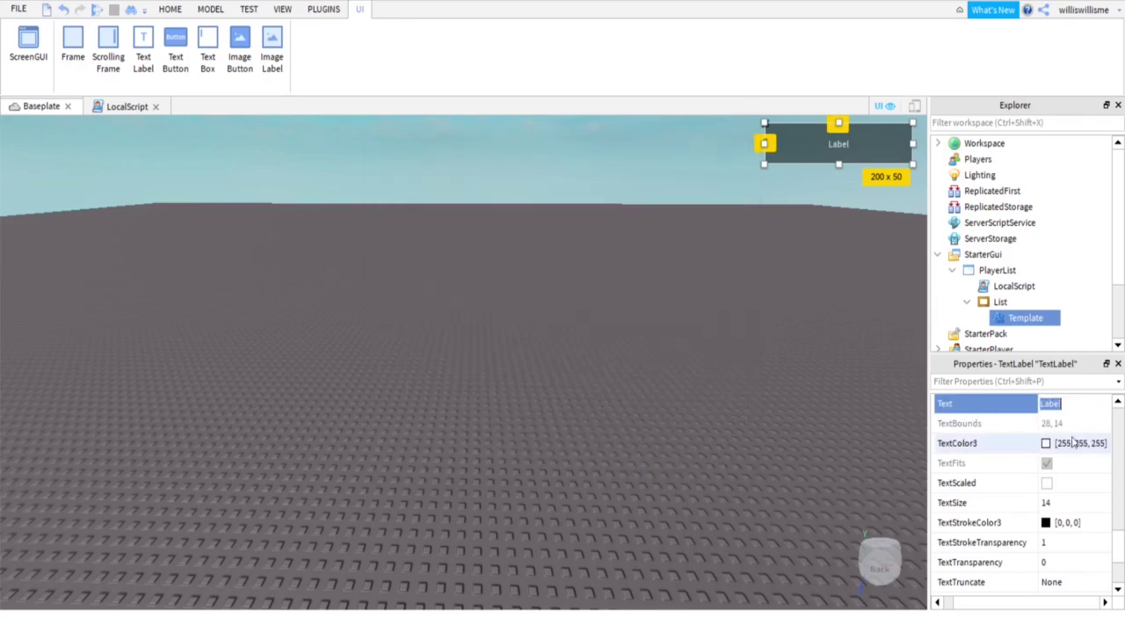
Blank Template's Text, set its Font to LuckiestGuy, and enable TextScaled
key(BackSpace)
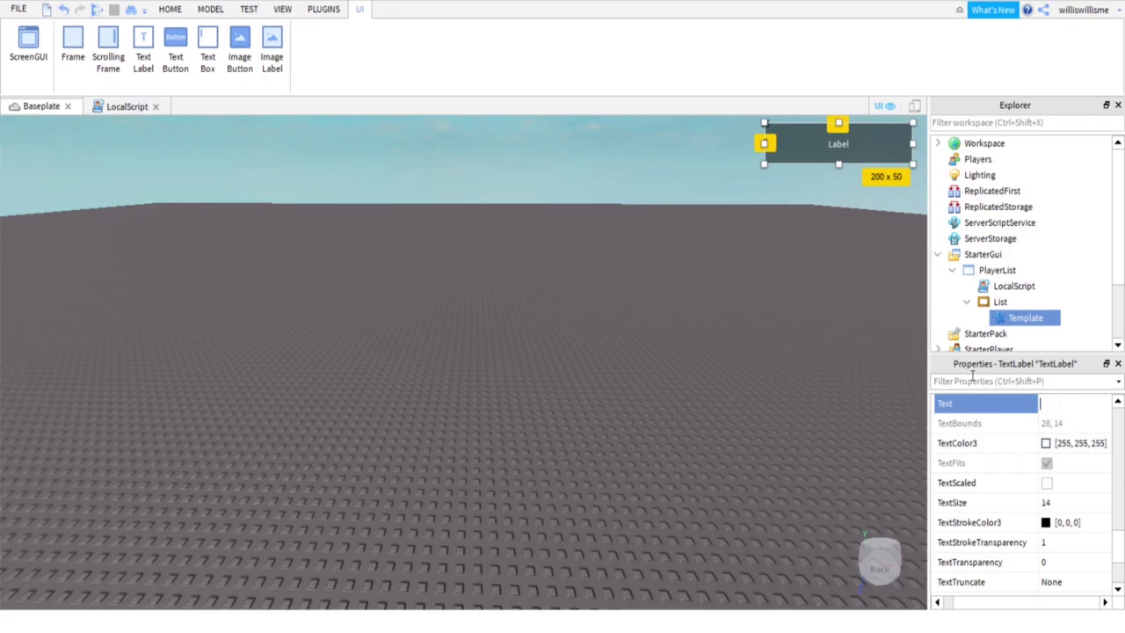
key(Return)
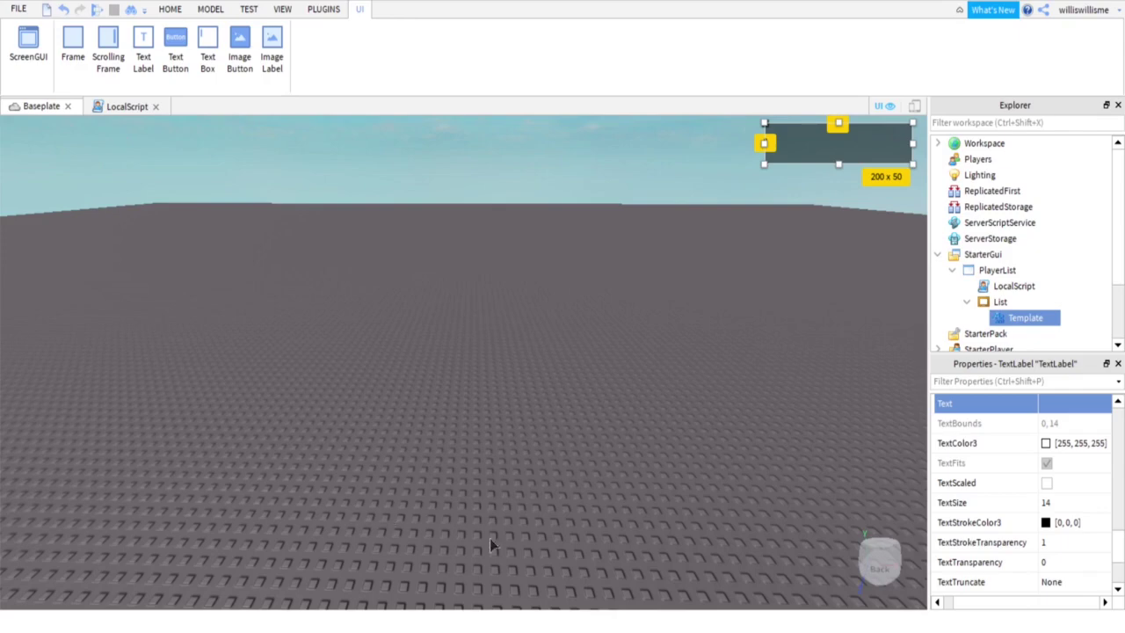
scroll(1067, 487, up, 3)
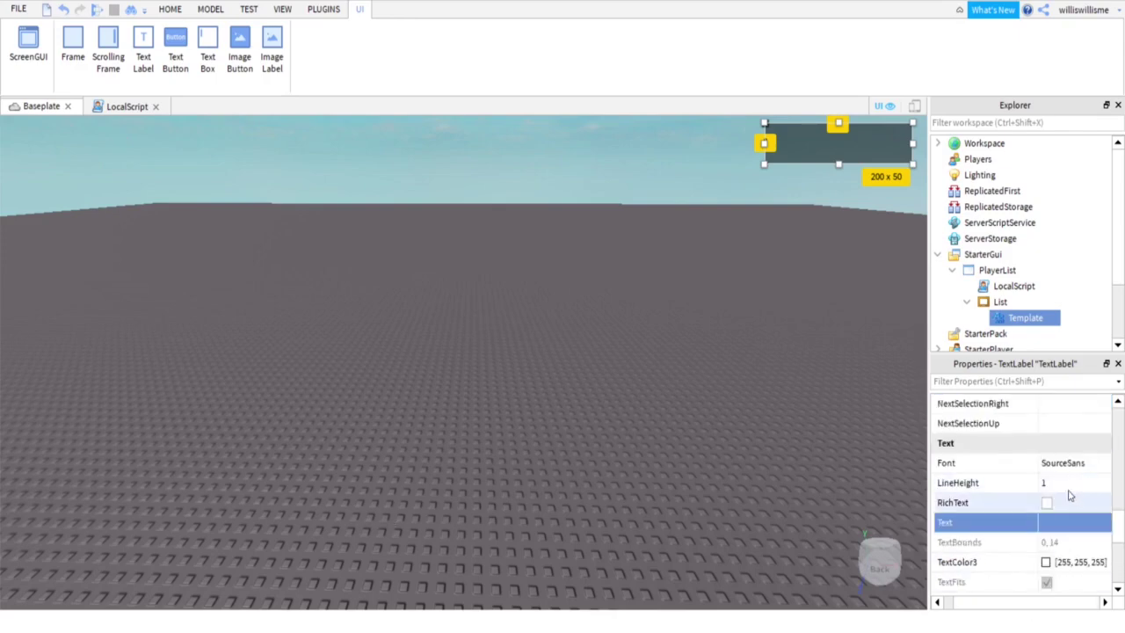
click(1052, 465)
click(1105, 463)
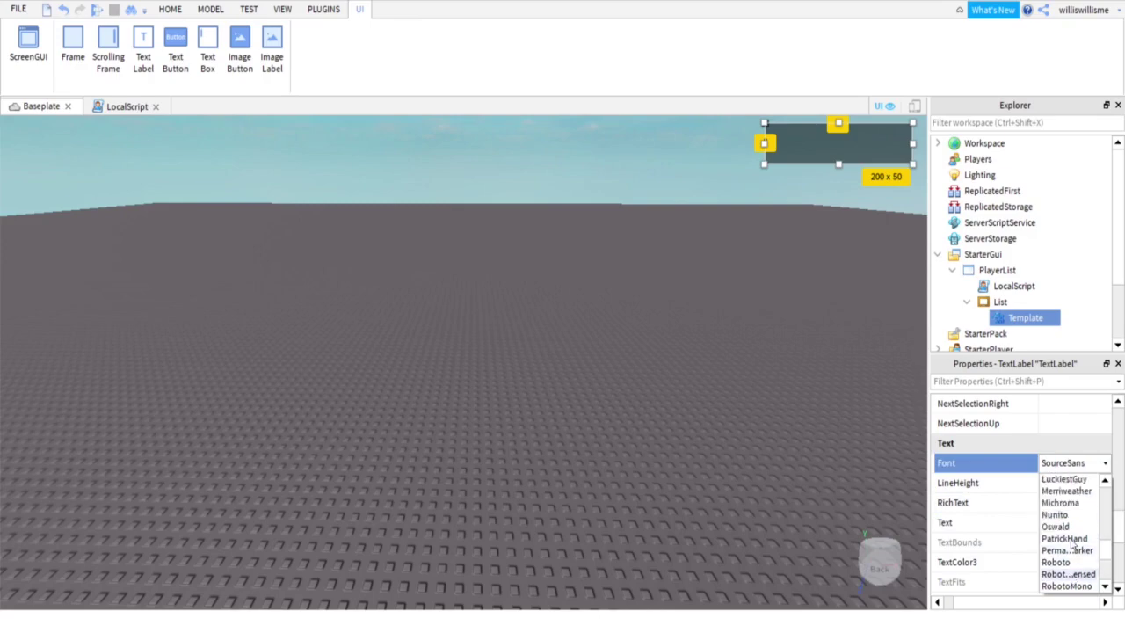
click(1060, 482)
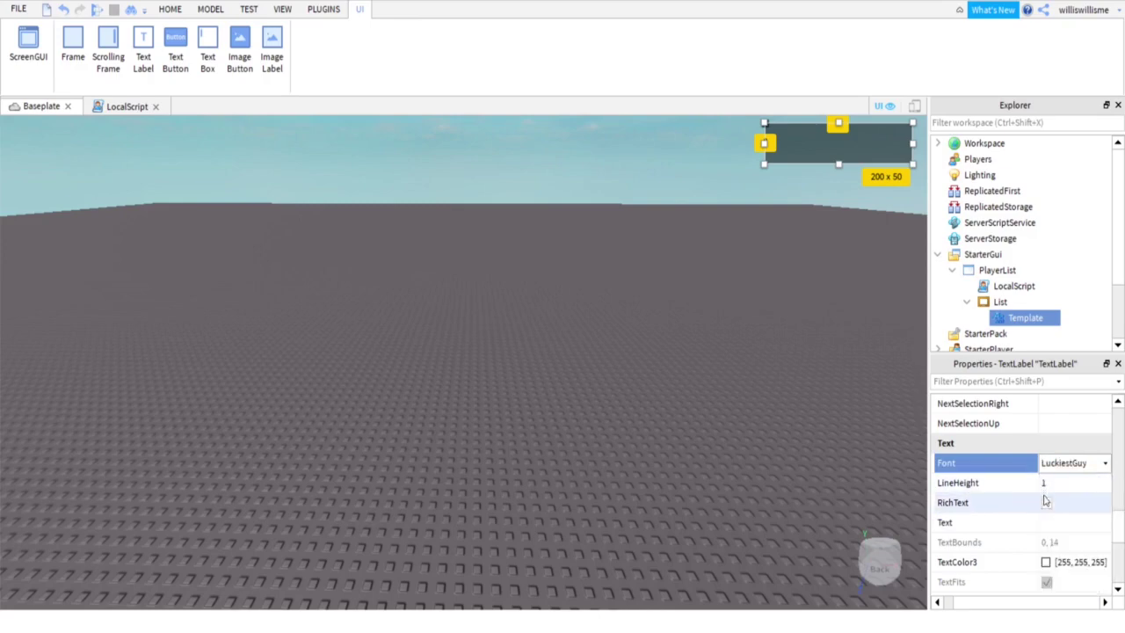
scroll(1052, 518, down, 3)
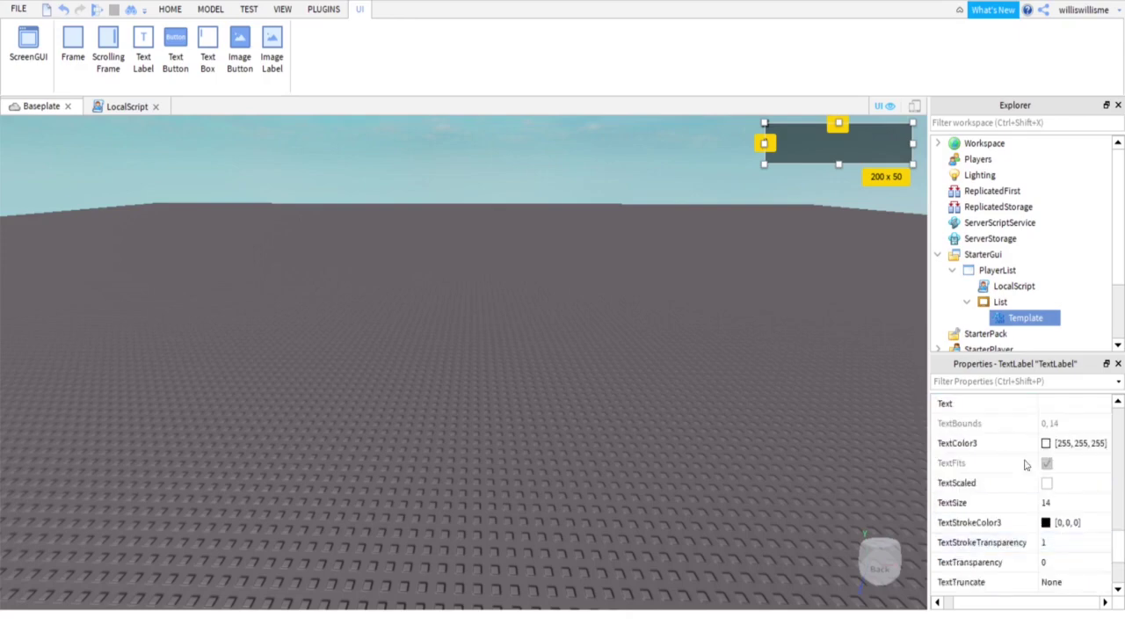
click(1046, 484)
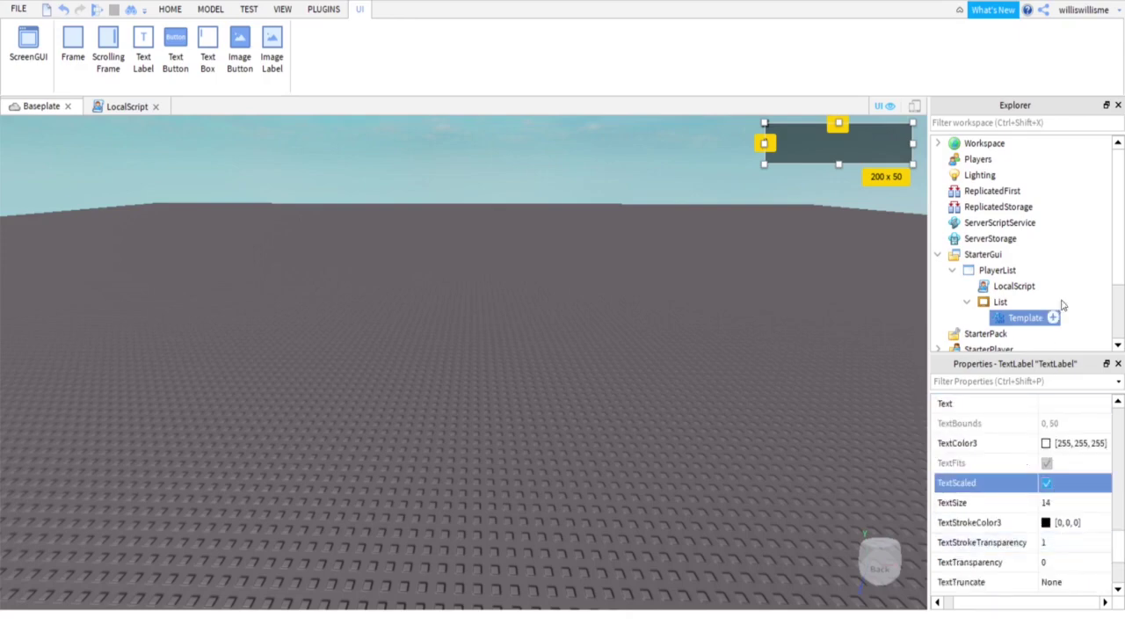
click(1092, 285)
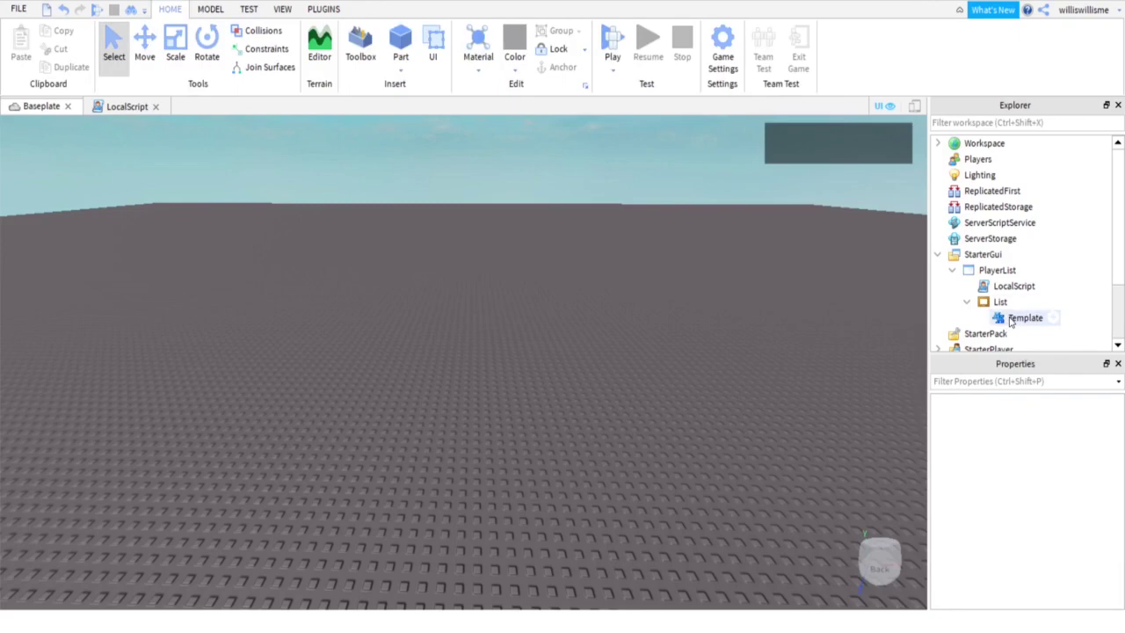
Move Template into ReplicatedStorage and play-test to see the name bar at top right
drag(1010, 321, 993, 325)
drag(997, 384, 993, 207)
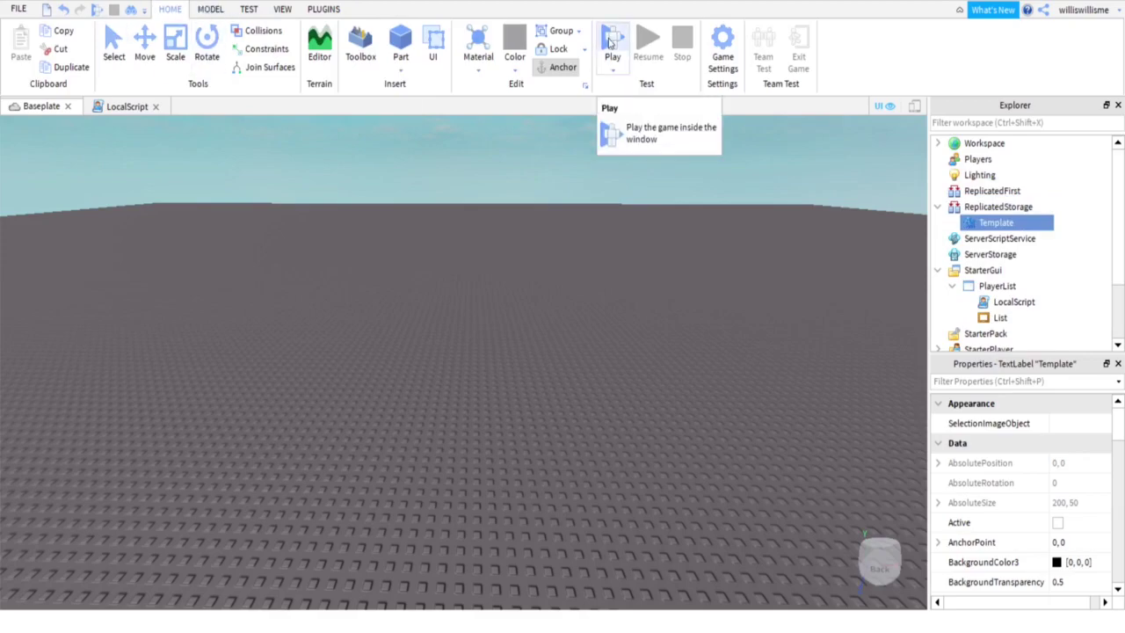
click(611, 42)
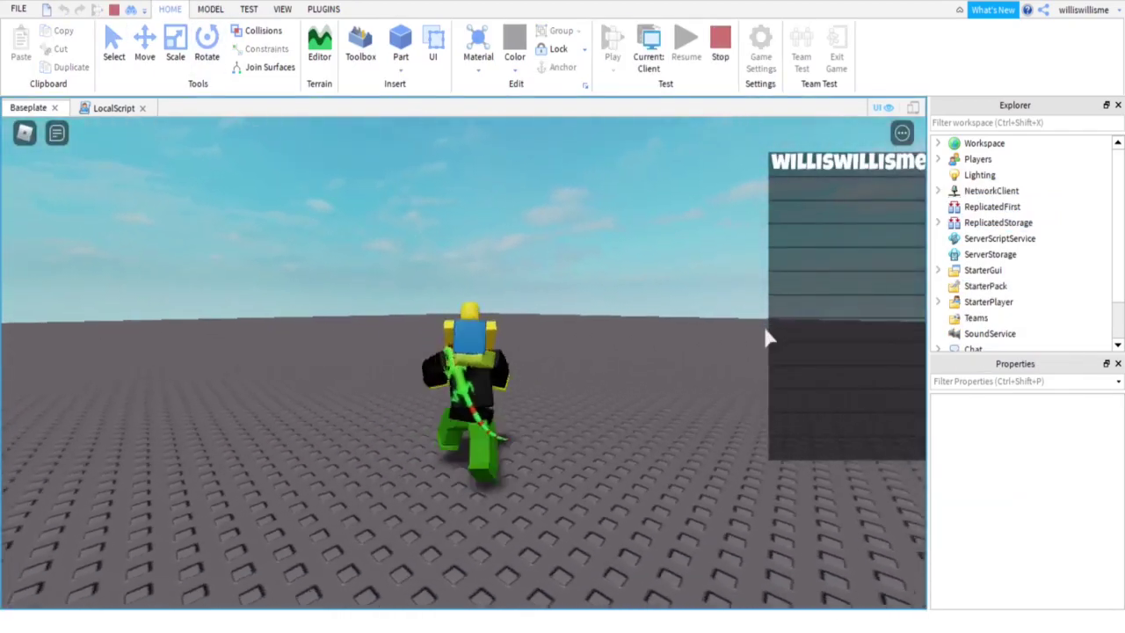
key(s)
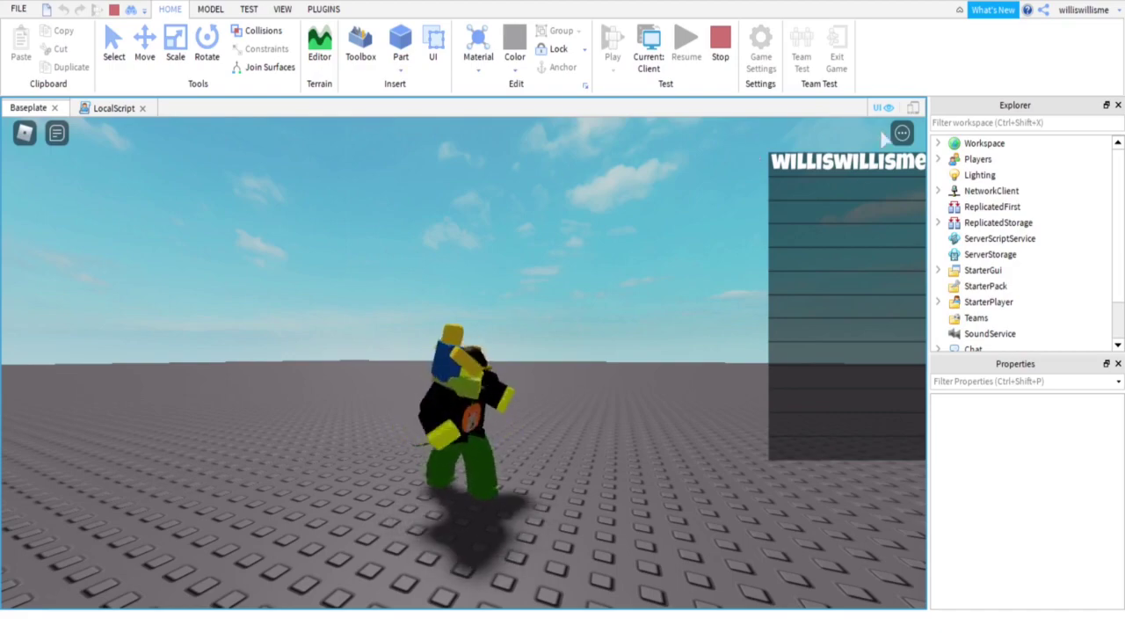
Stop the test, untick Template's TextScaled, and start a fresh play test
click(720, 56)
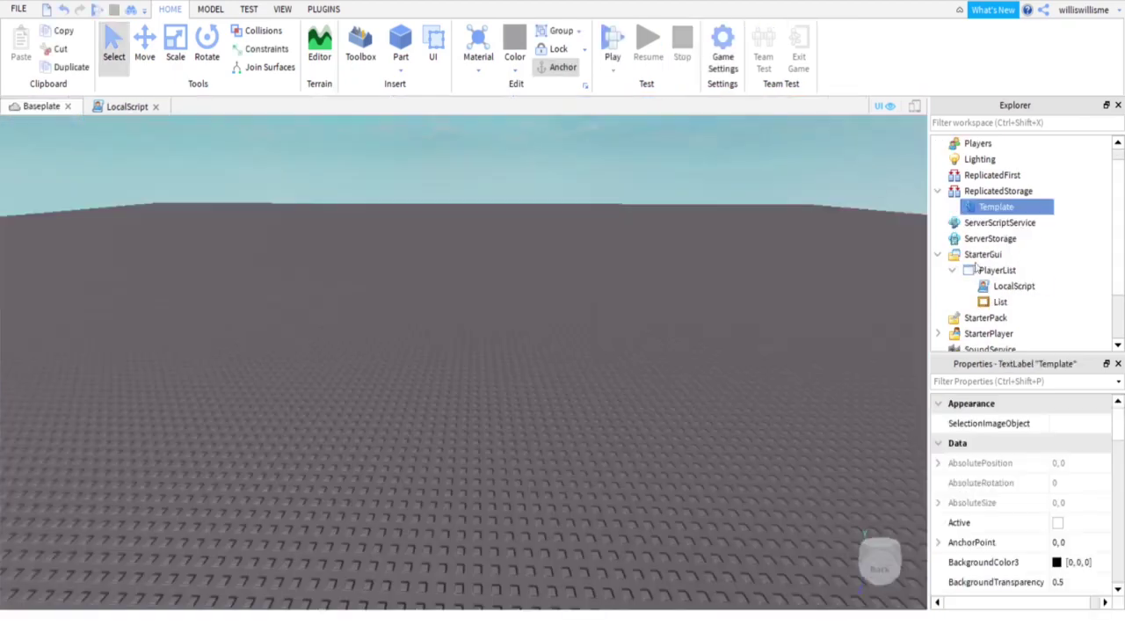
scroll(1116, 519, down, 5)
scroll(1057, 509, down, 5)
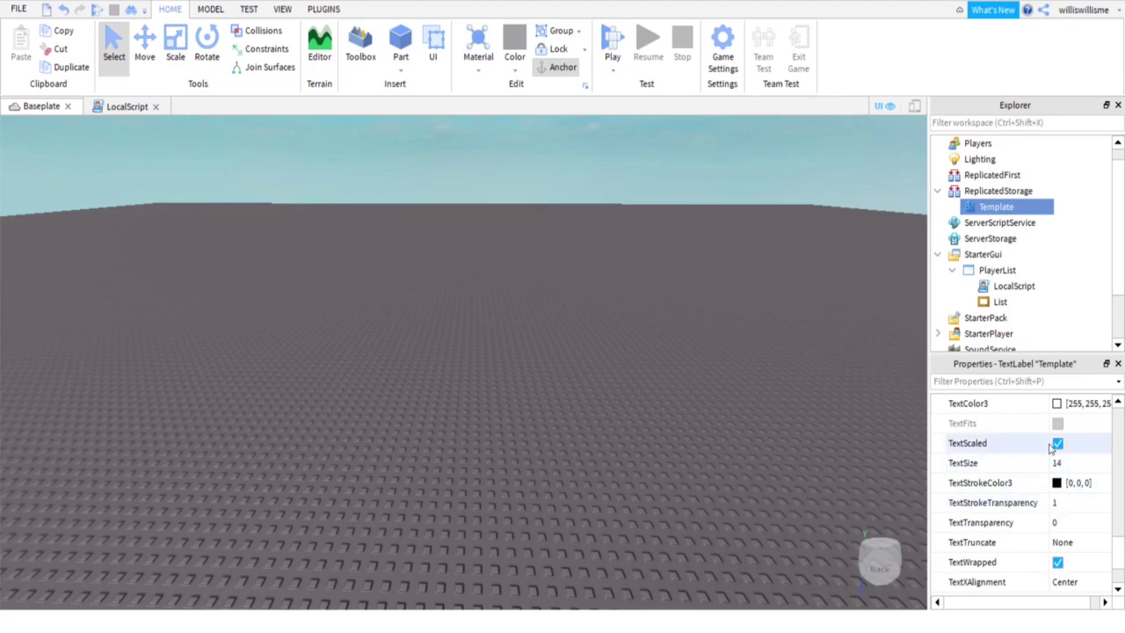
click(1056, 444)
click(210, 9)
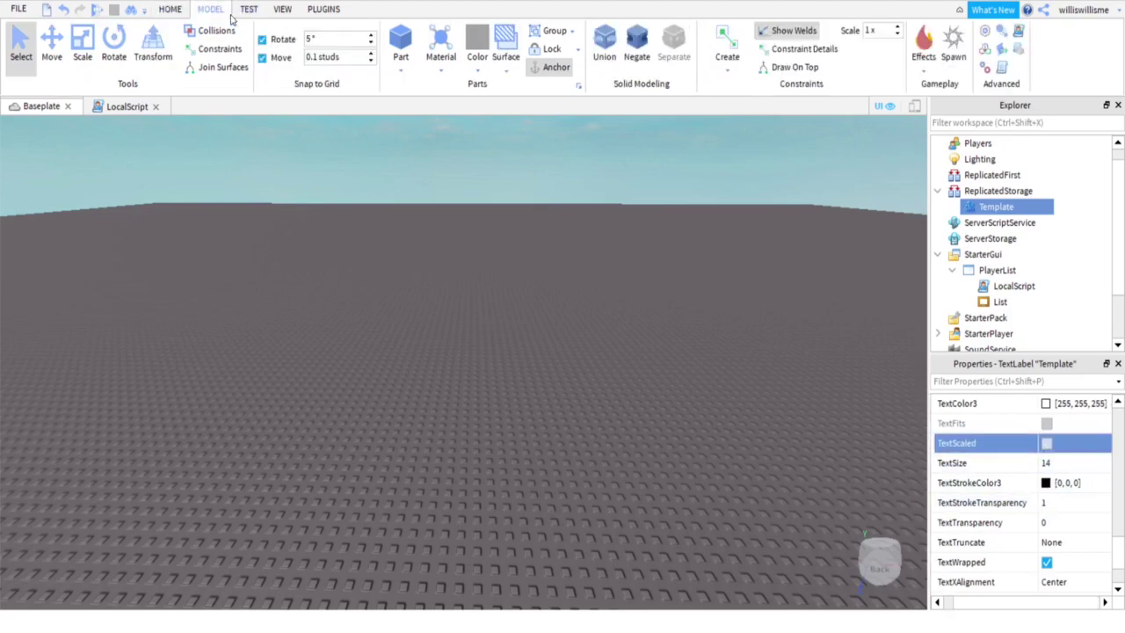
click(172, 10)
click(619, 32)
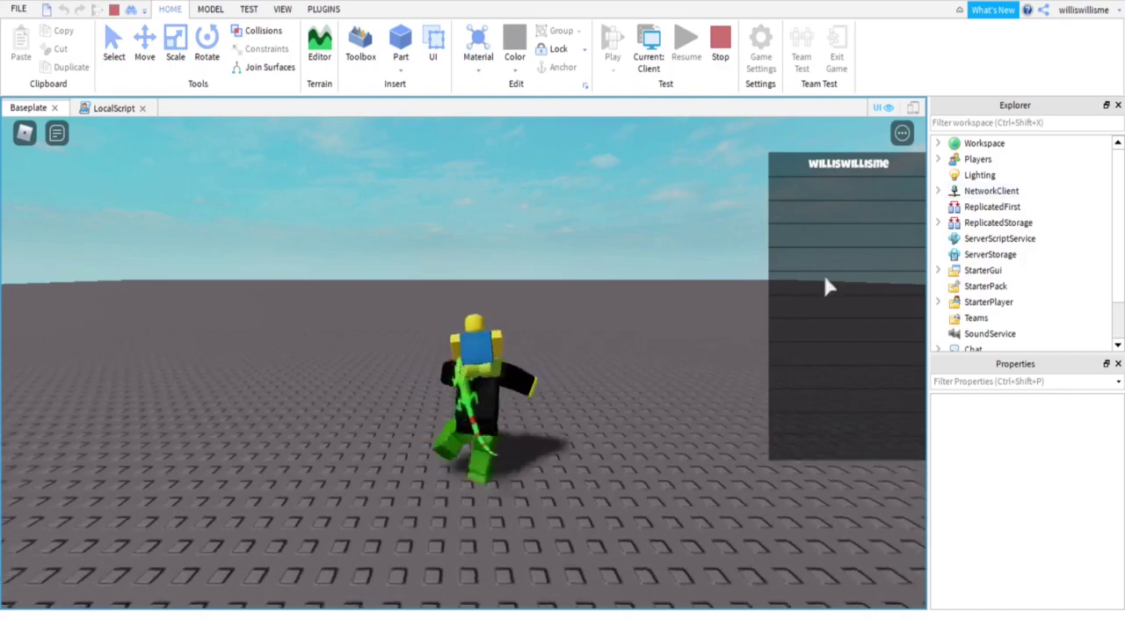
Turn the camera toward the avatar to check the username in the top-right list
right_drag(666, 167, 673, 347)
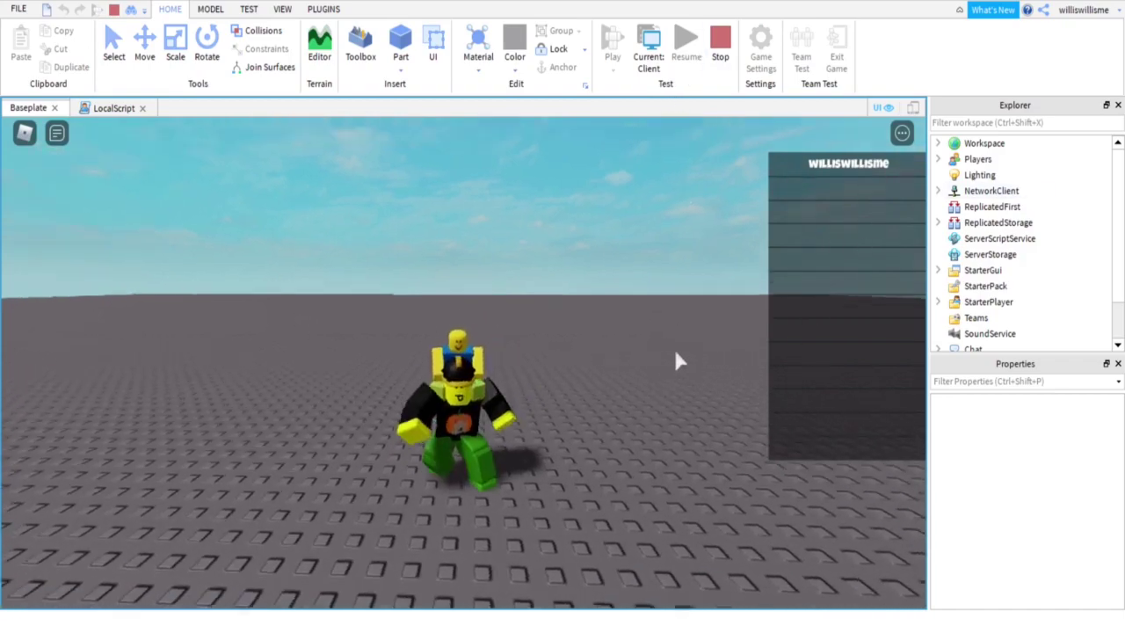
scroll(674, 349, up, 4)
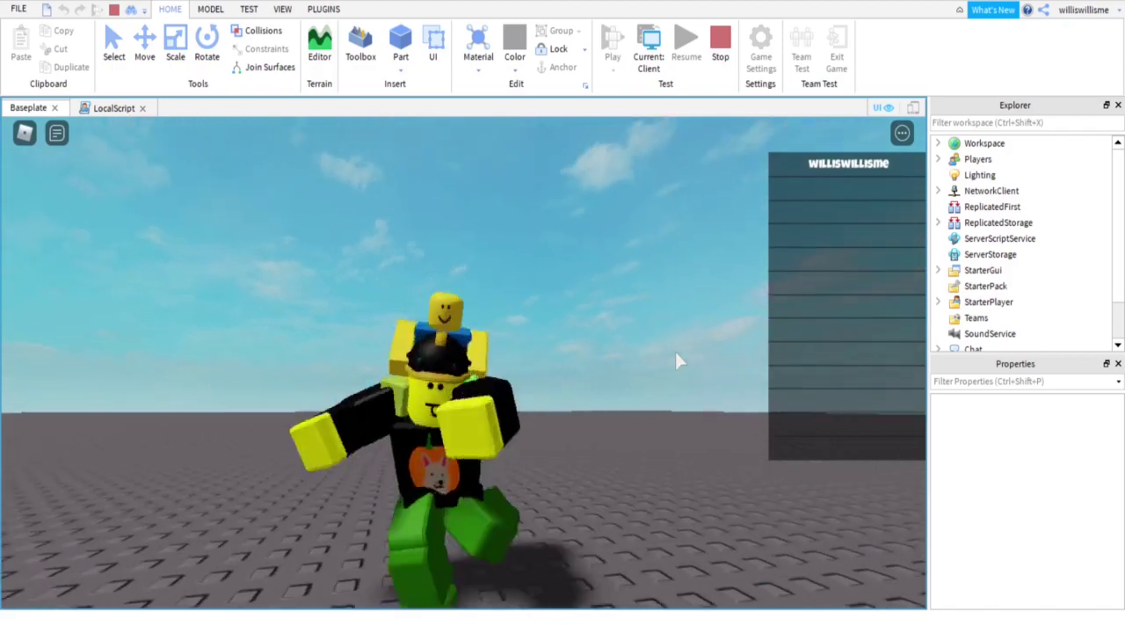